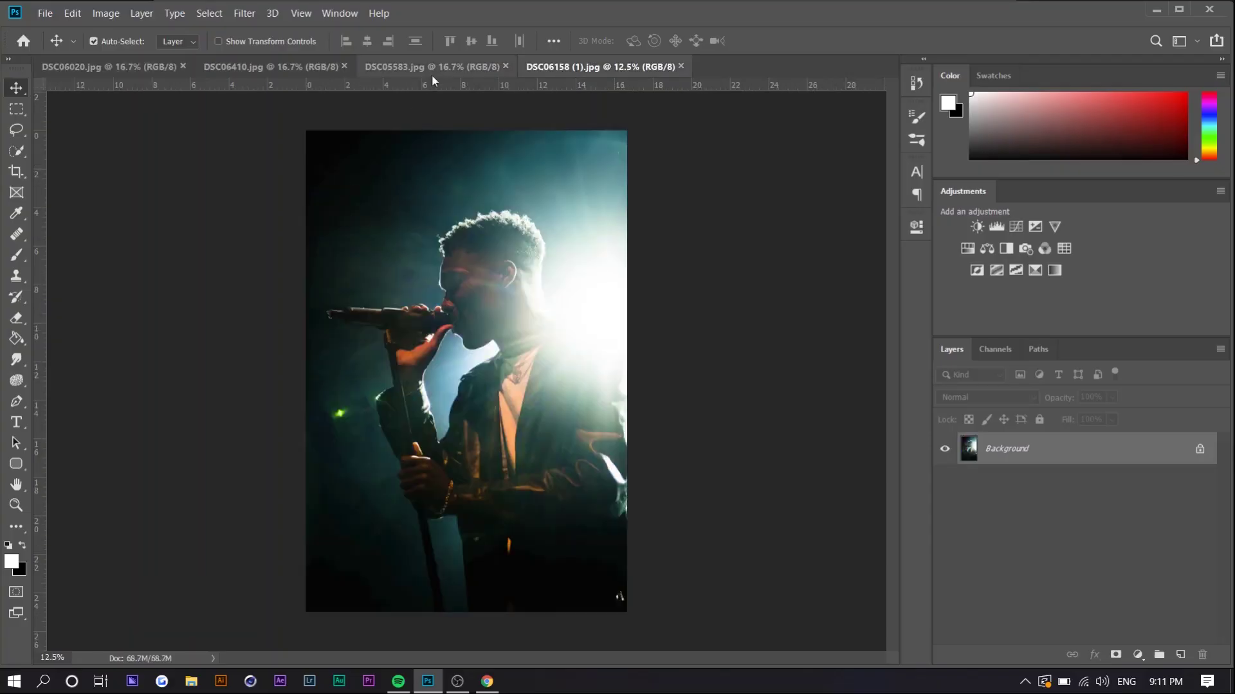
Look through the open concert photos and settle on the blonde woman photo DSC05583.
left_click(430, 72)
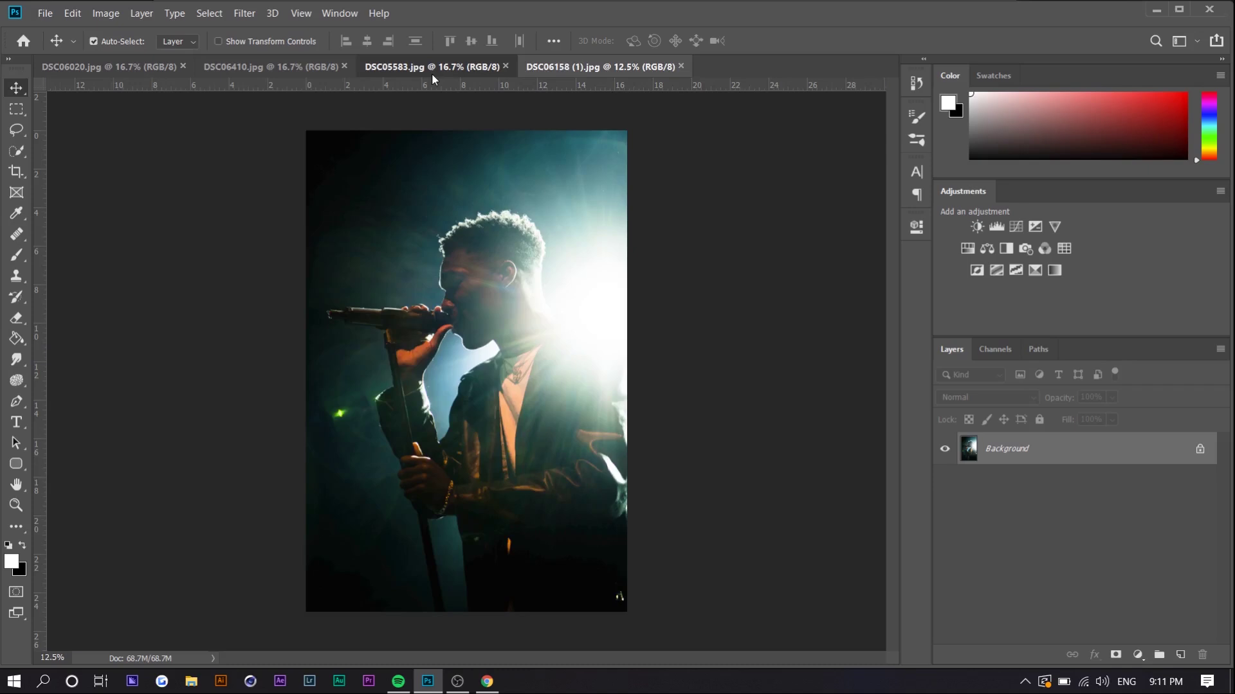
left_click(280, 64)
left_click(116, 67)
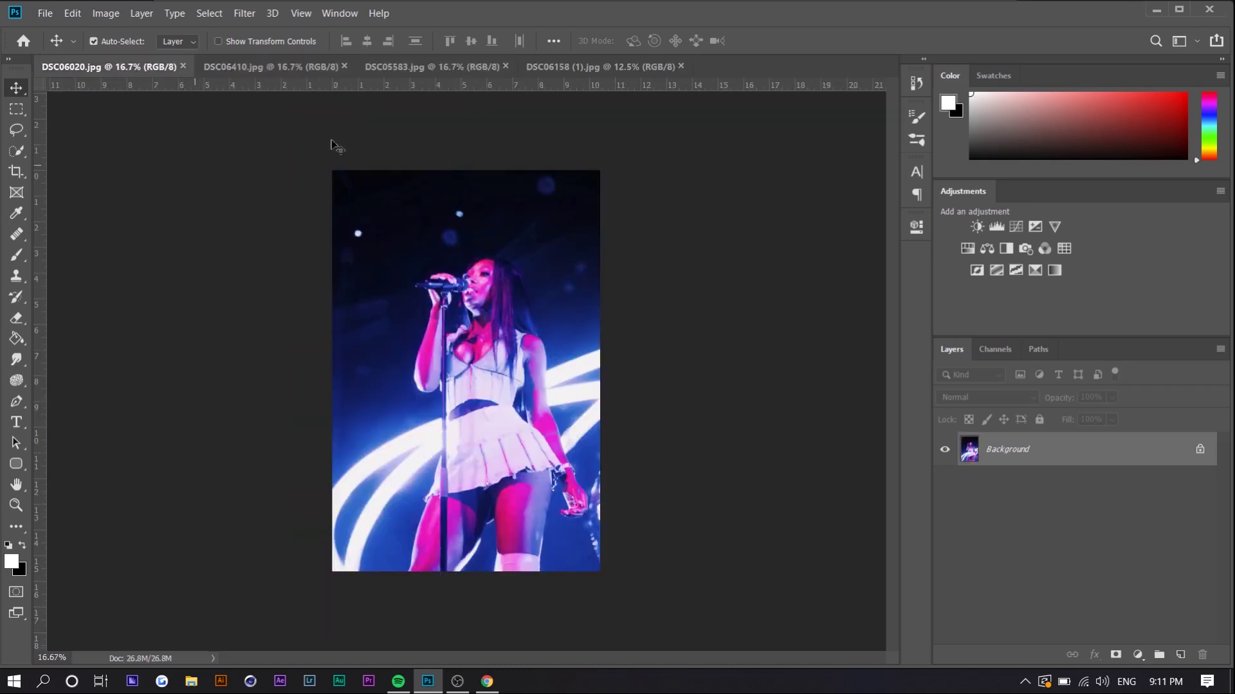
left_click(579, 70)
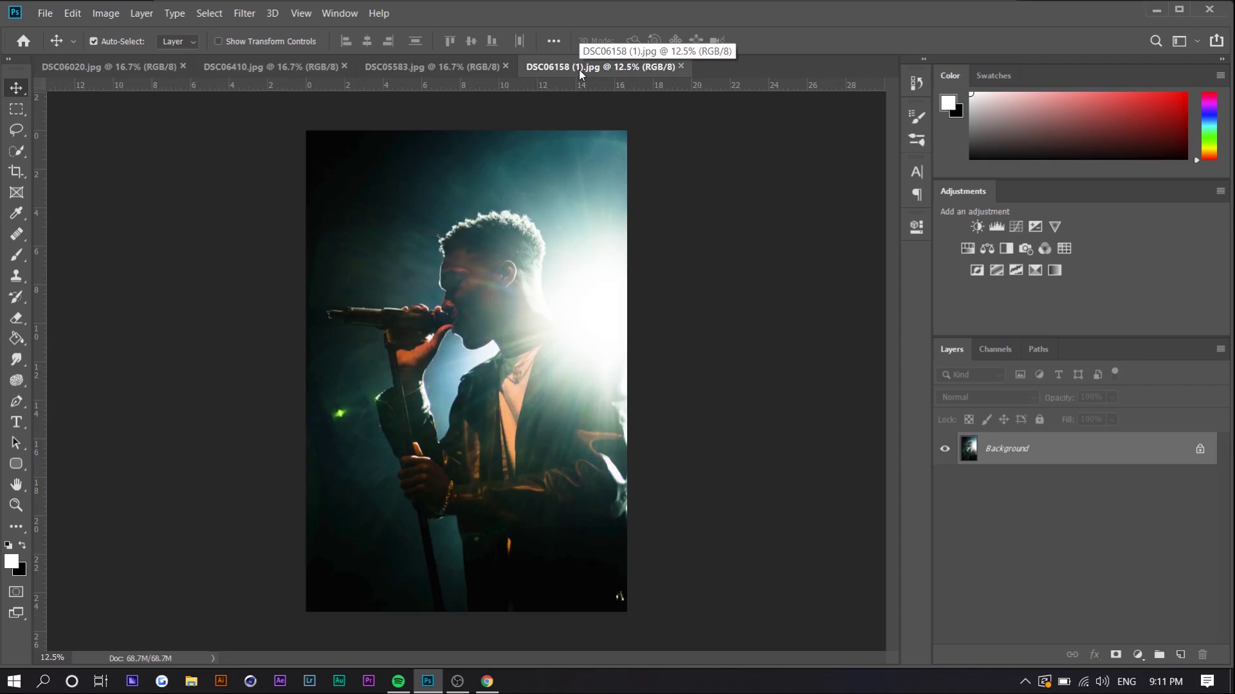
left_click(473, 69)
Unlock the background as Layer 0, duplicate it, and move Layer 0 copy beneath it.
double_click(1117, 445)
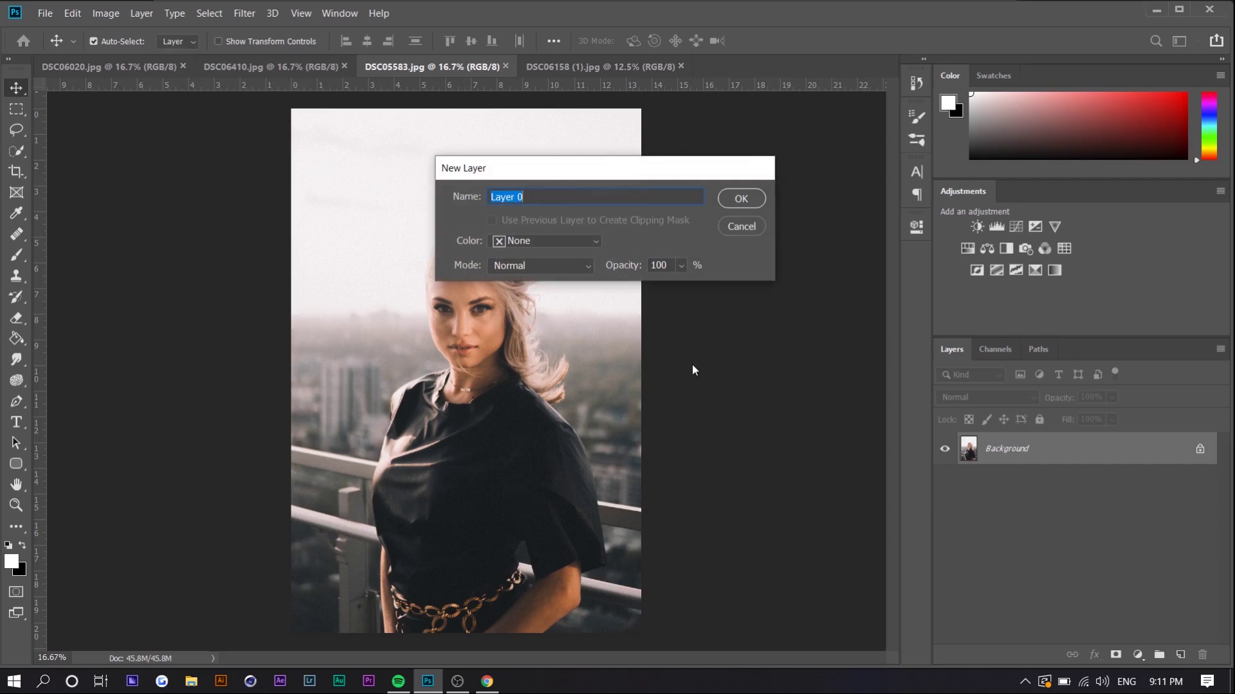
key("Return")
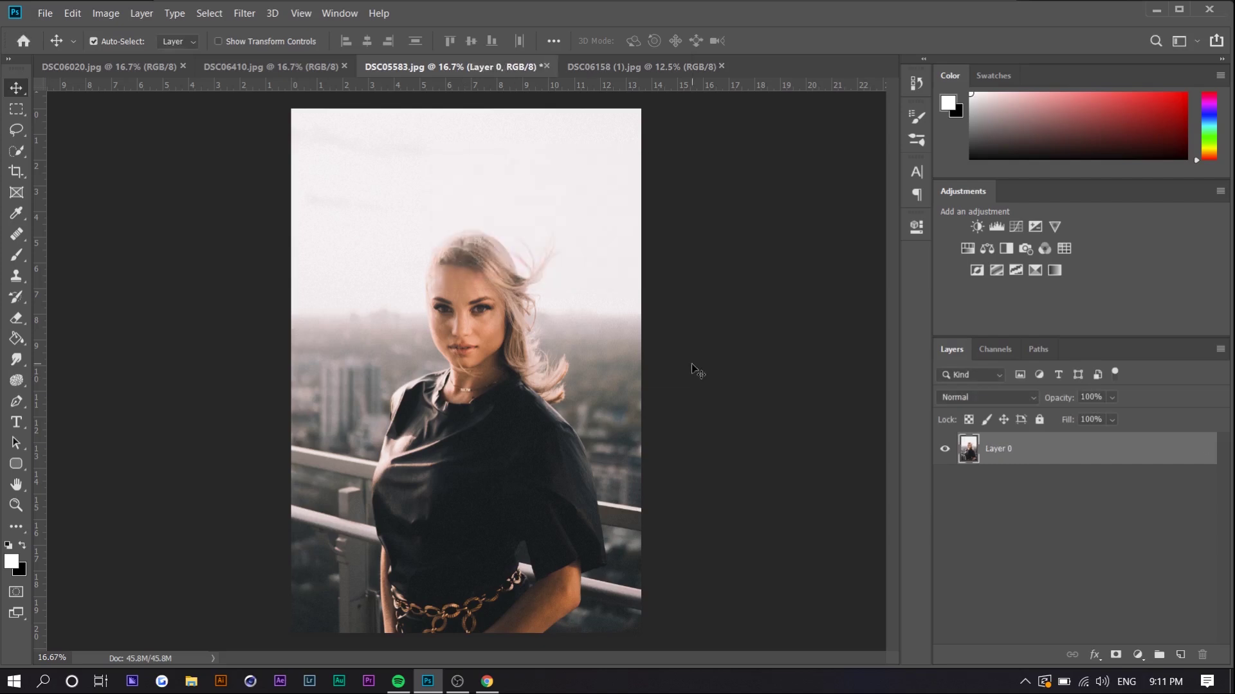
key("ctrl+j")
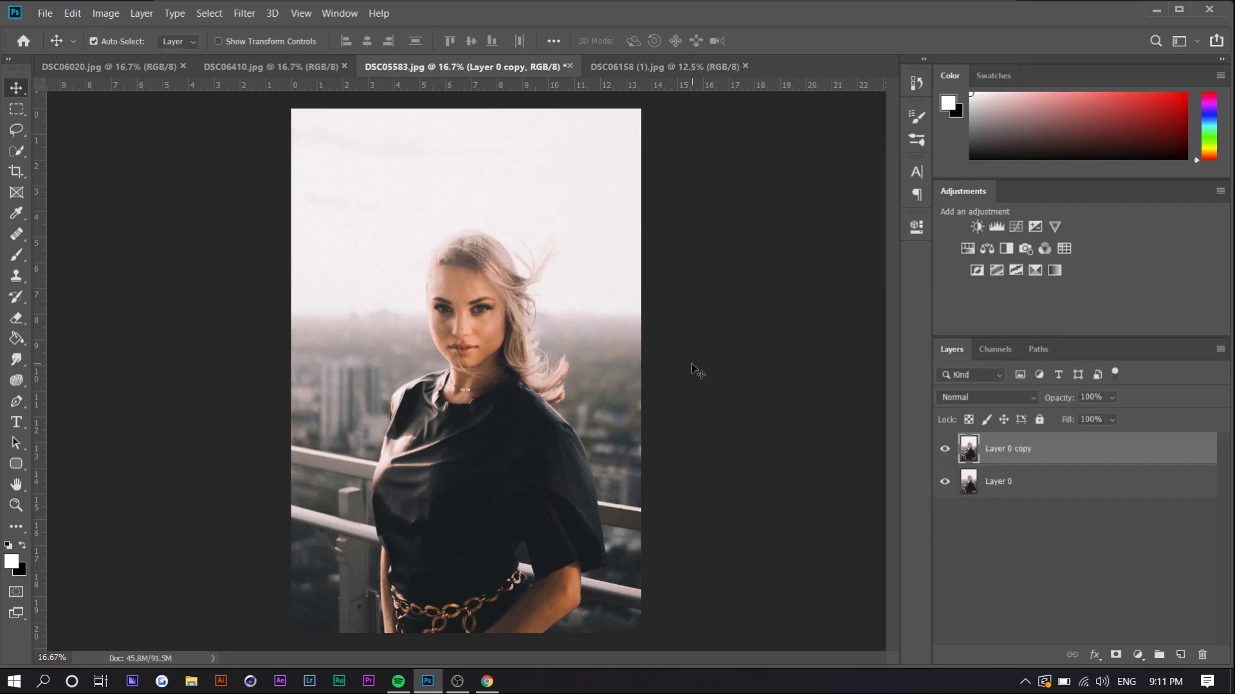
left_click_drag(1006, 449, 1026, 487)
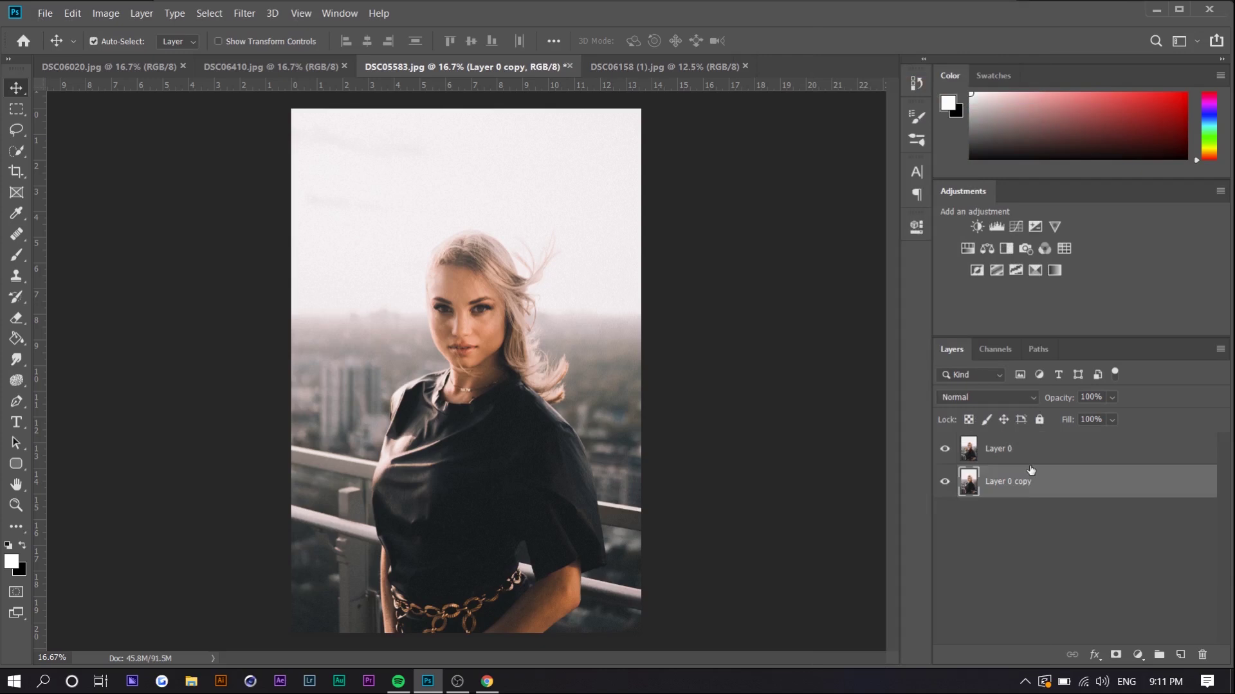
left_click(1026, 452)
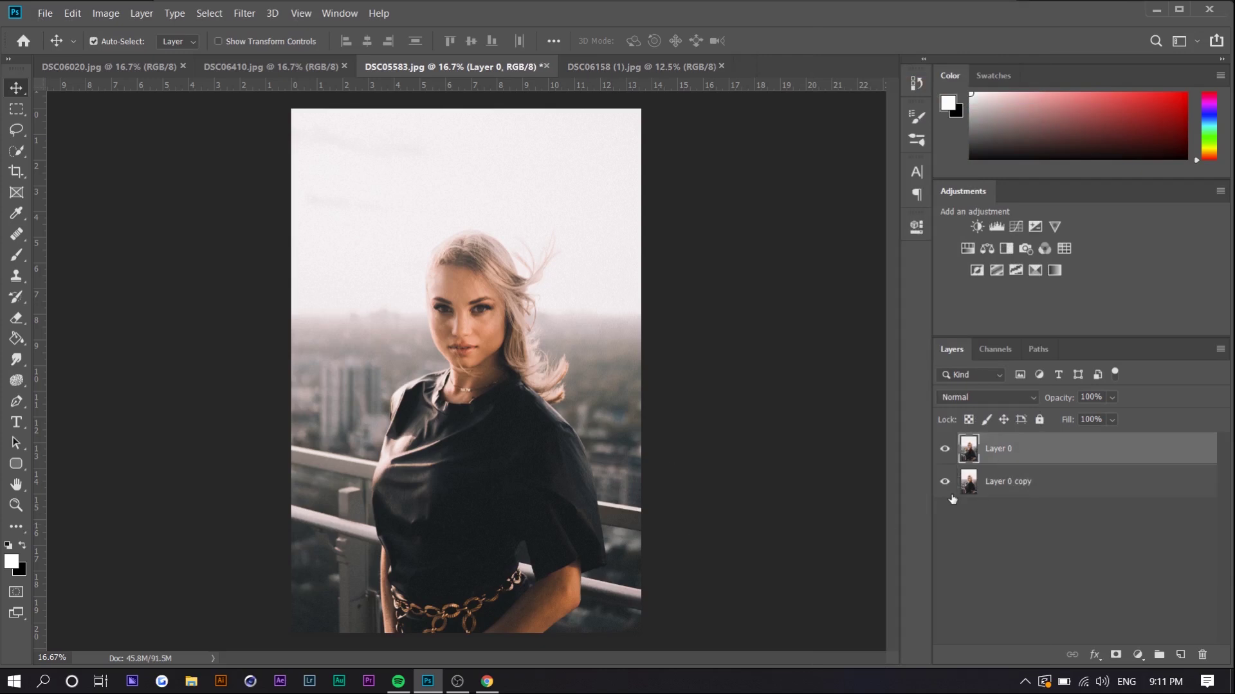
Apply a Gaussian Blur of about 12.5 pixels to Layer 0.
left_click(245, 14)
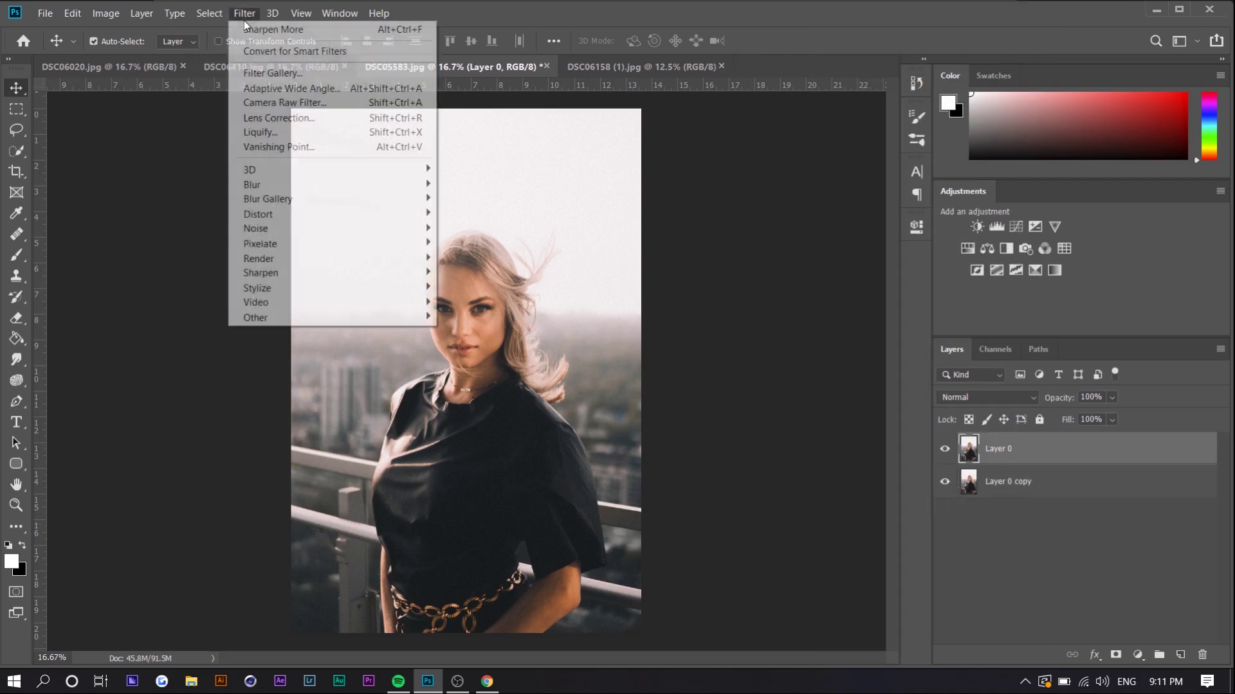
mouse_move(293, 190)
left_click(479, 243)
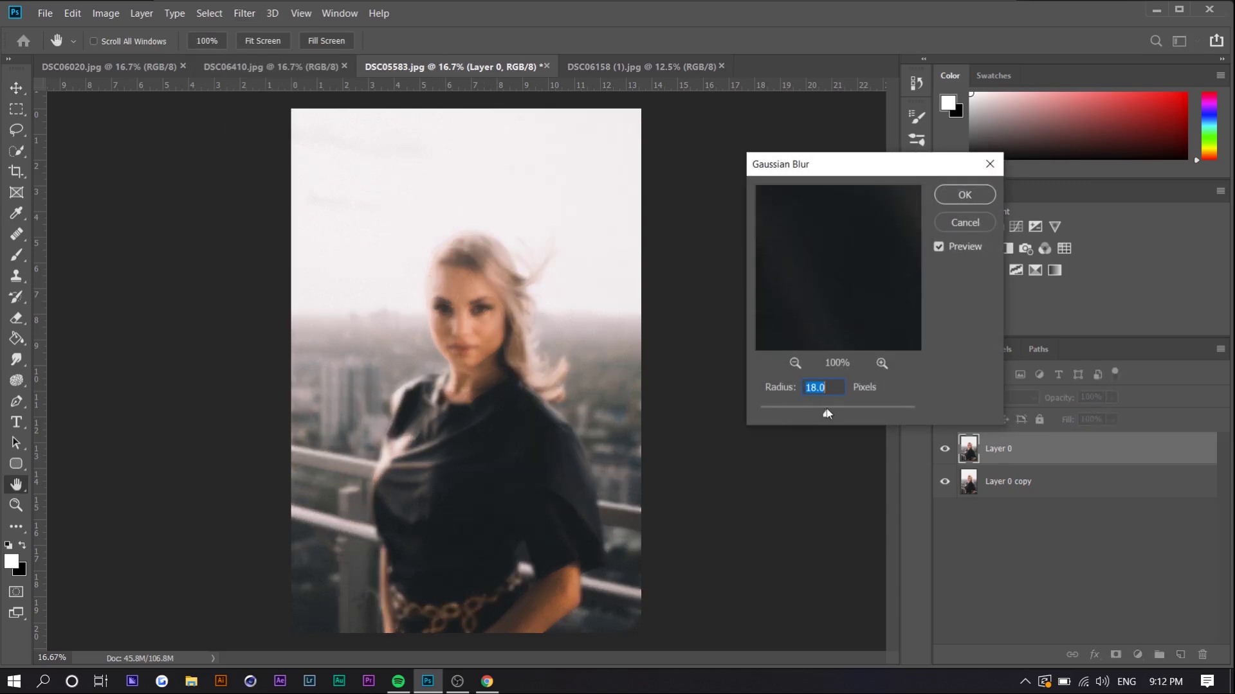
mouse_move(828, 412)
left_mouse_down()
mouse_move(813, 410)
mouse_move(874, 412)
mouse_move(811, 410)
mouse_move(823, 411)
left_mouse_up()
left_click(793, 411)
left_click_drag(791, 412, 821, 413)
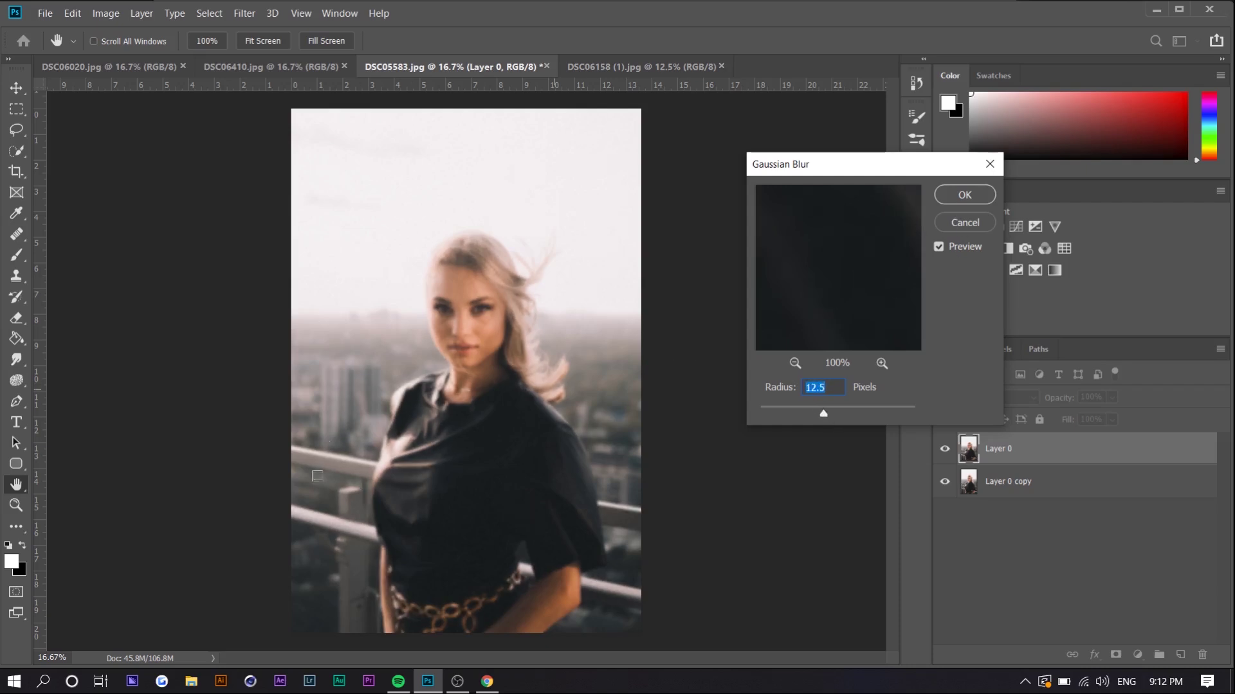
left_click(964, 194)
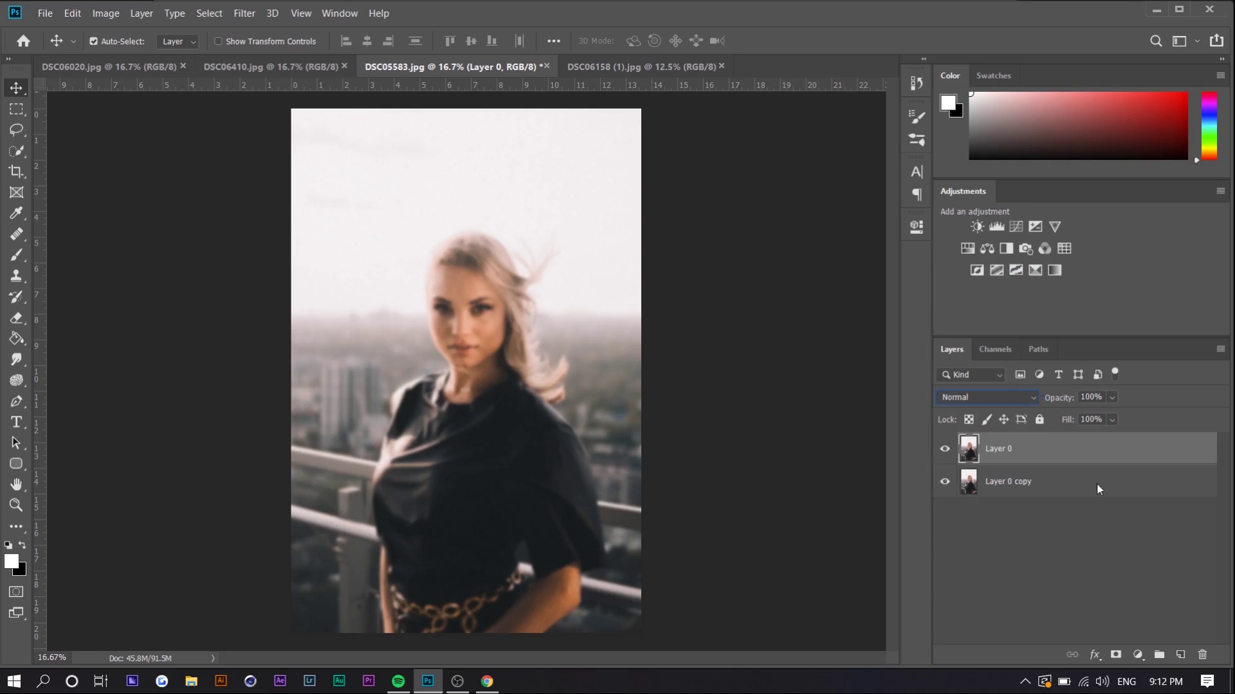
Set Layer 0 to Screen blend mode at 50% opacity.
left_click(977, 397)
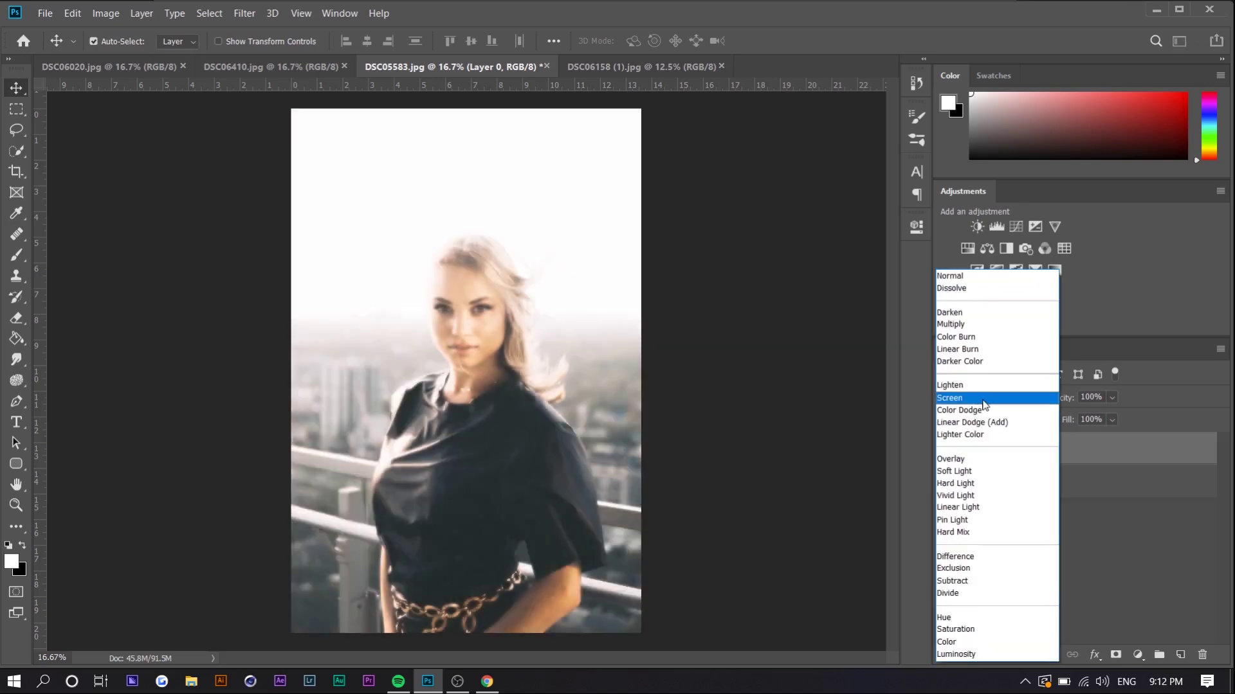
left_click(982, 398)
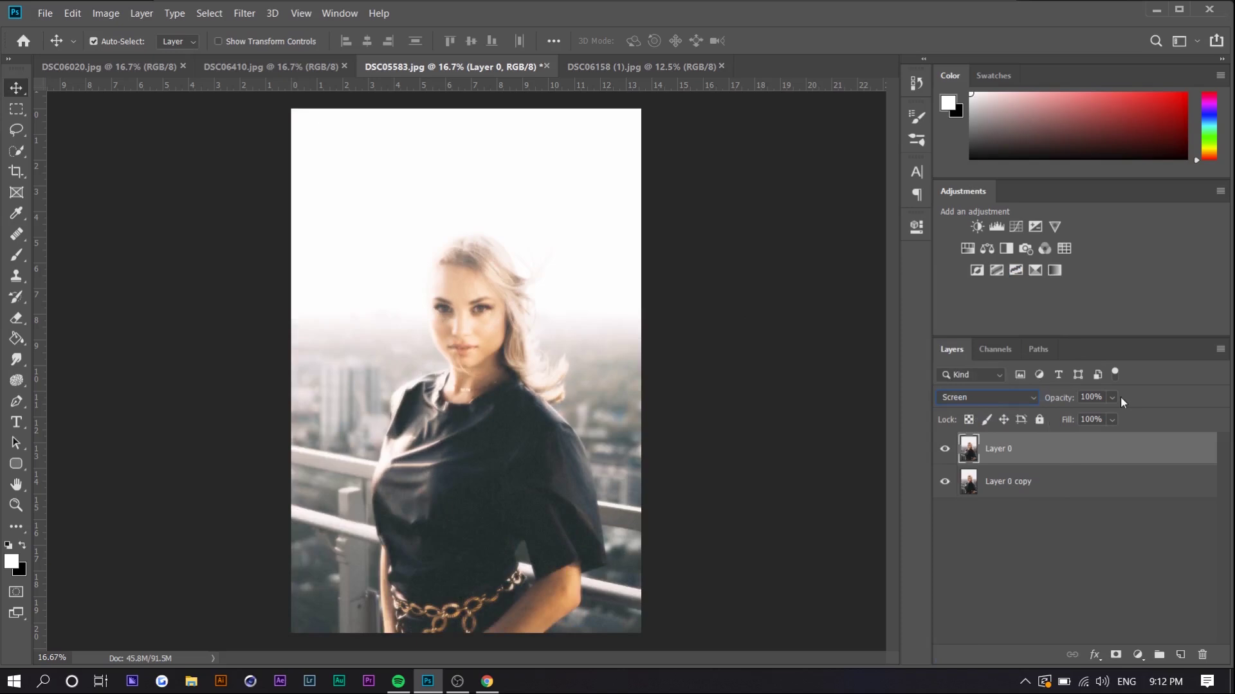
left_click(1082, 397)
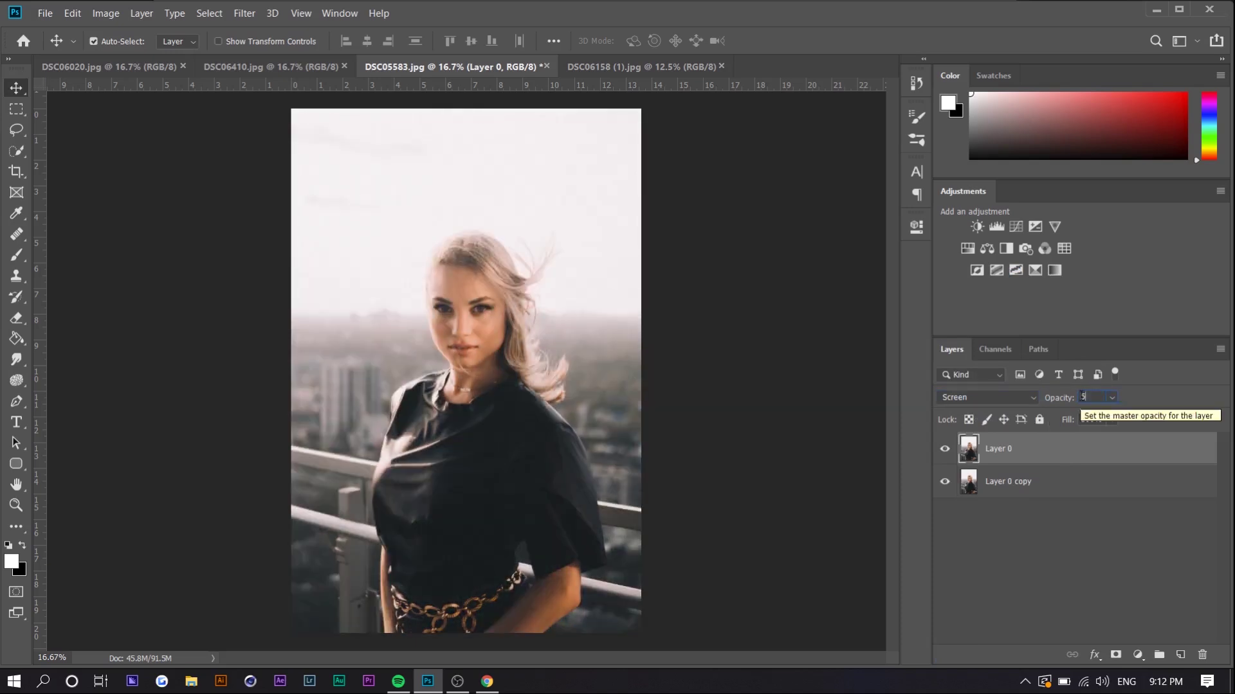
left_click(1072, 589)
left_click(1009, 447)
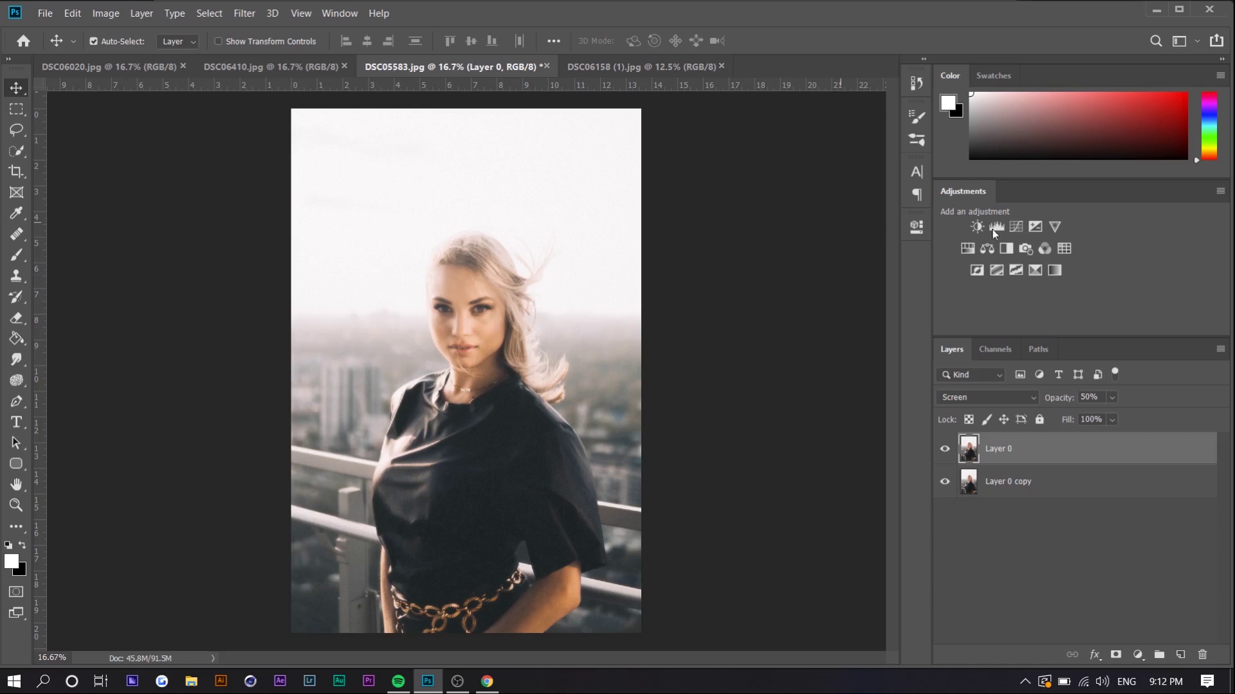
Add a Curves adjustment pulling the midpoint down, and group it with Layer 0 as Group 1.
left_click(1035, 226)
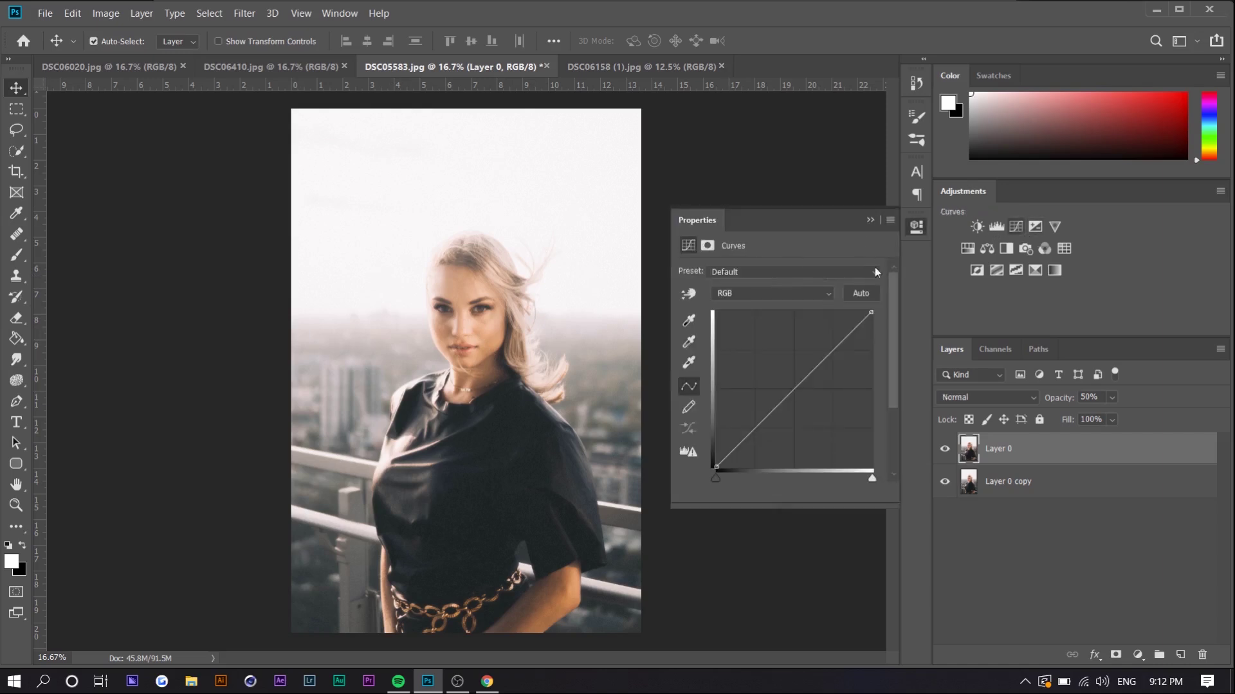
left_click(793, 388)
left_click_drag(792, 388, 795, 402)
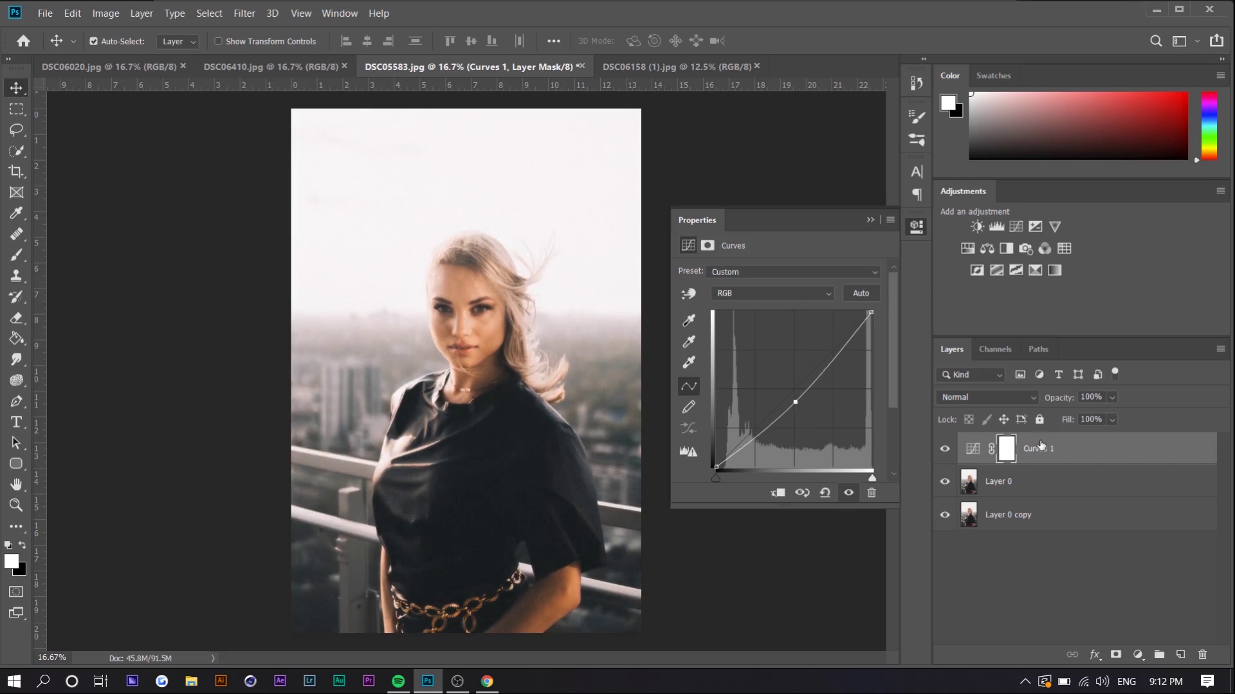
left_click(1027, 479, "shift")
key("ctrl+g")
Toggle Group 1's visibility on and off to compare the darkened glow.
left_click(946, 443)
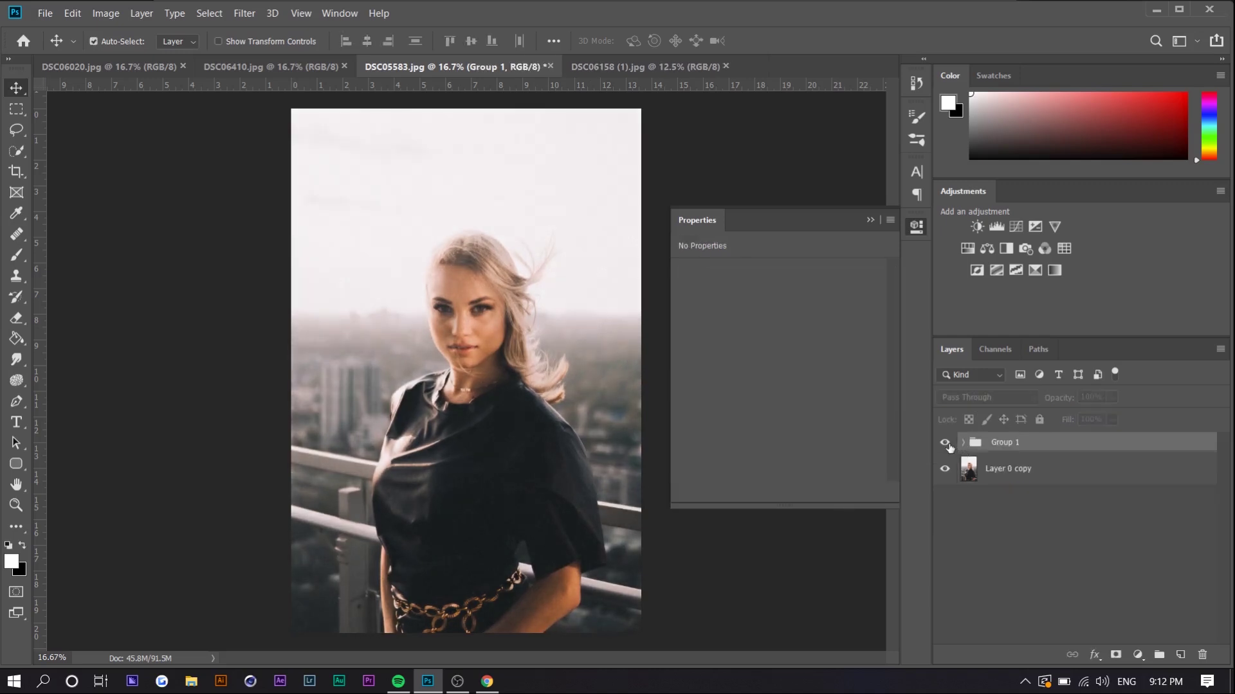
left_click(945, 443)
left_click(946, 443)
left_click(945, 443)
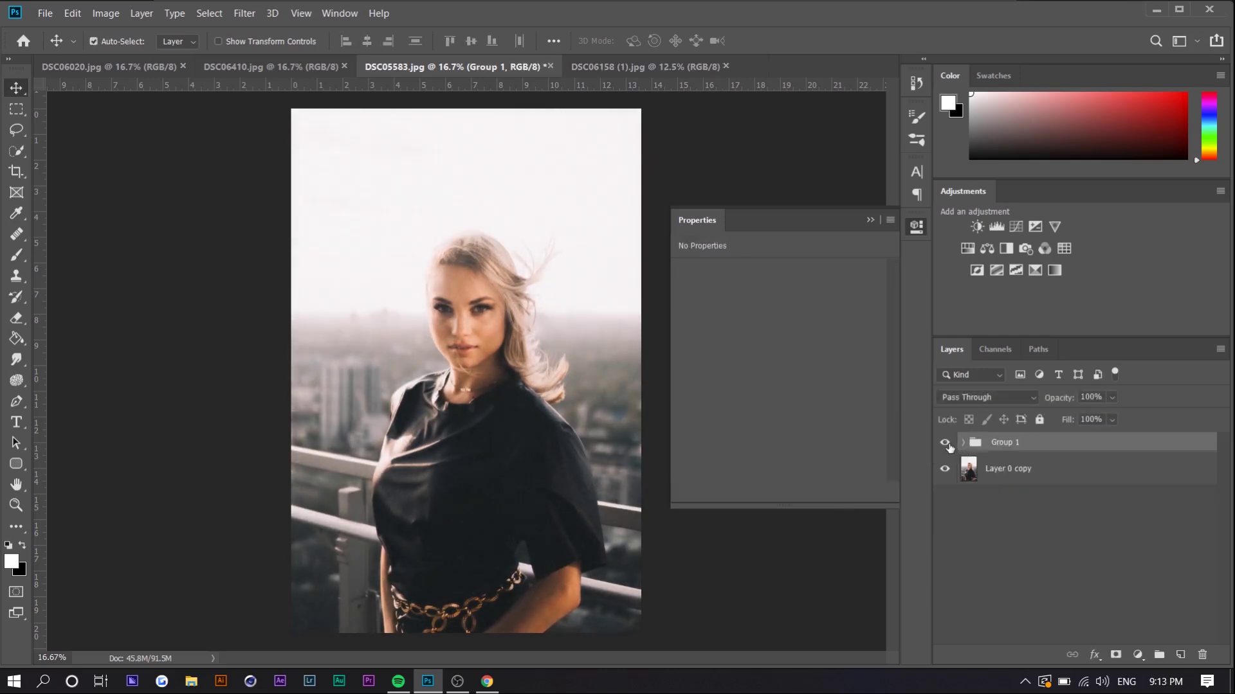
left_click(945, 443)
left_click(945, 443)
Delete Layer 0 from Group 1 and duplicate Layer 0 copy into Layer 0 copy 2.
left_click(963, 443)
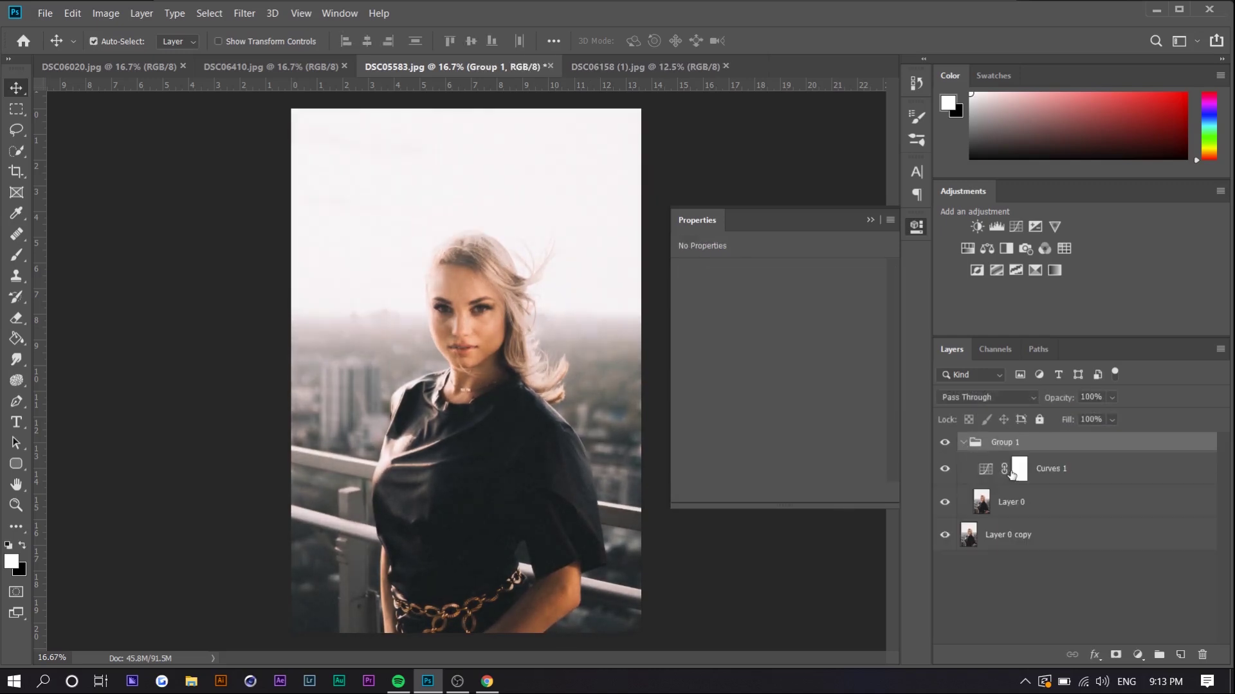
left_click(1038, 498)
key("Delete")
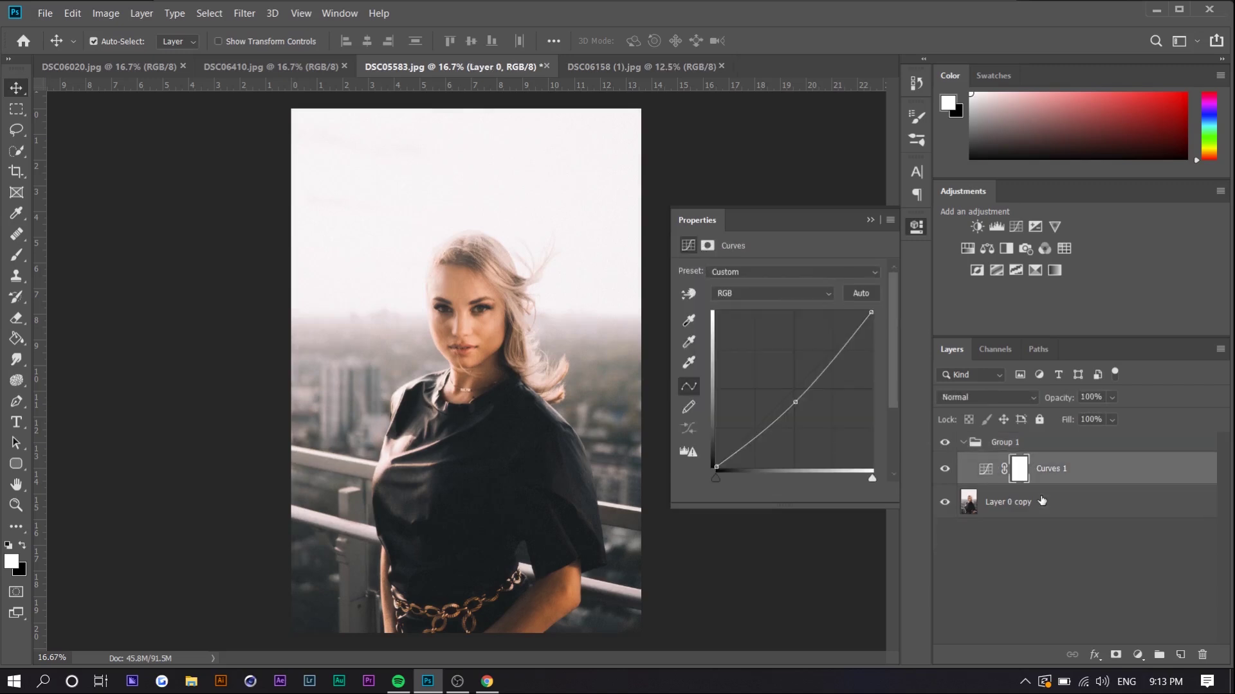
left_click(1041, 501)
key("ctrl+j")
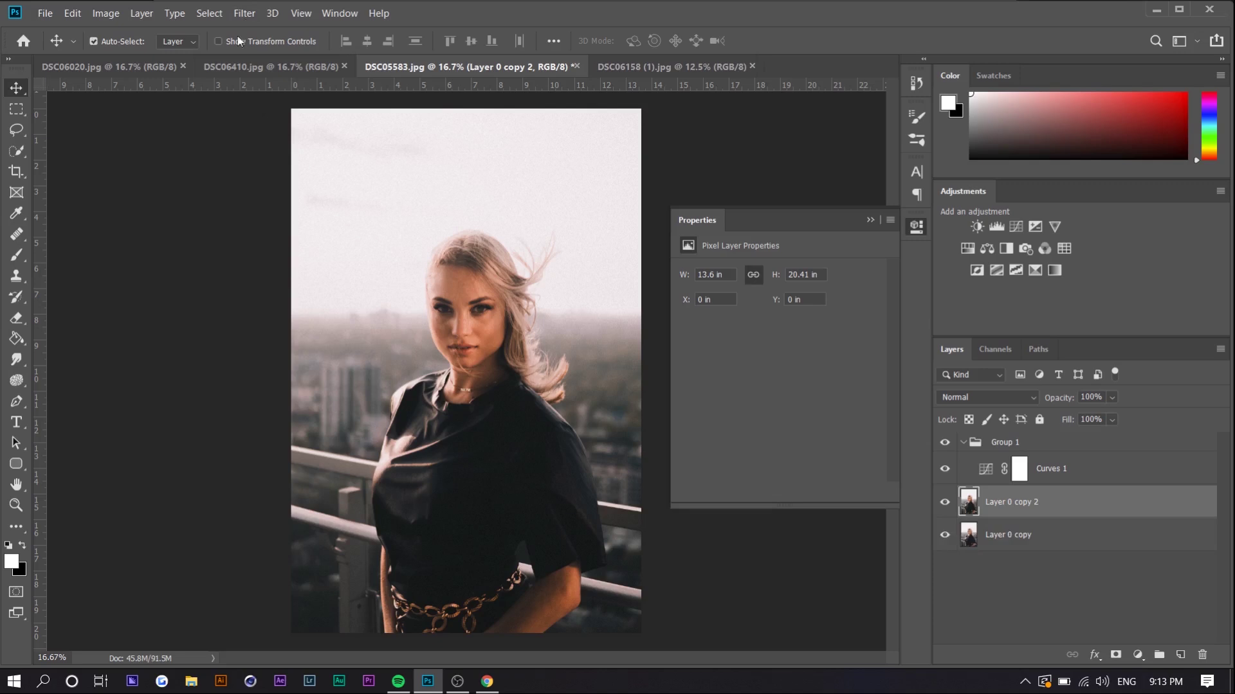
Apply an 89.9-pixel Gaussian Blur to Layer 0 copy 2.
left_click(245, 16)
mouse_move(313, 186)
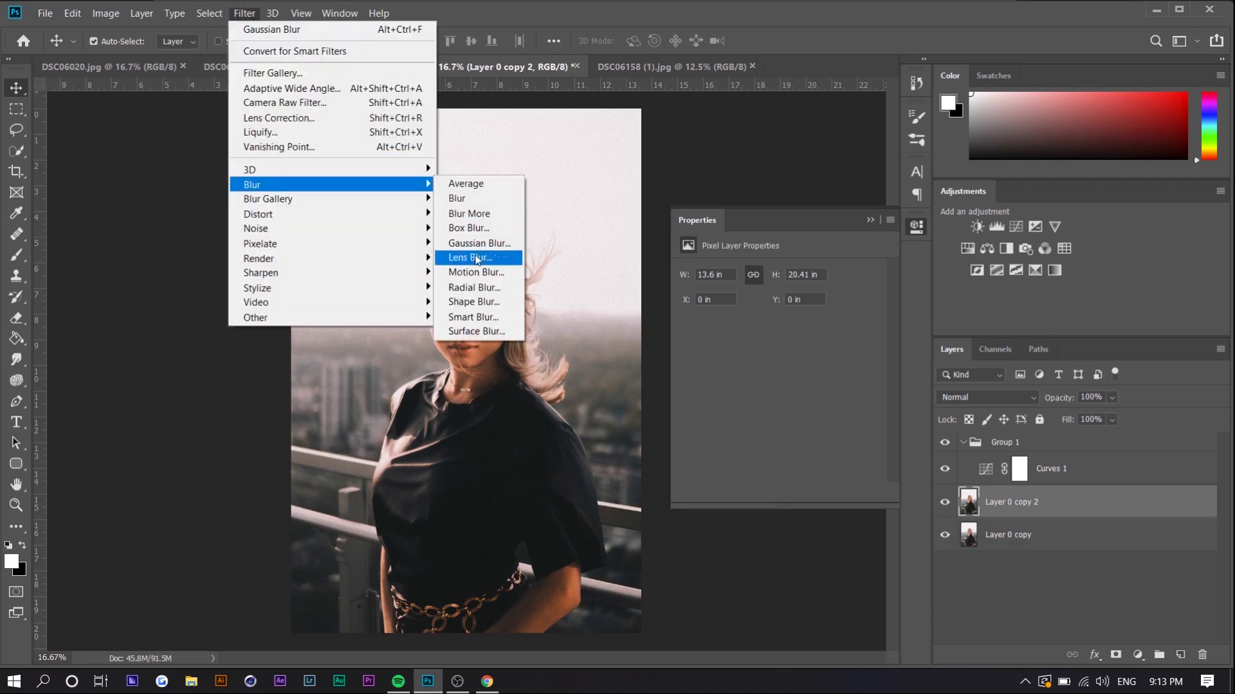
left_click(470, 236)
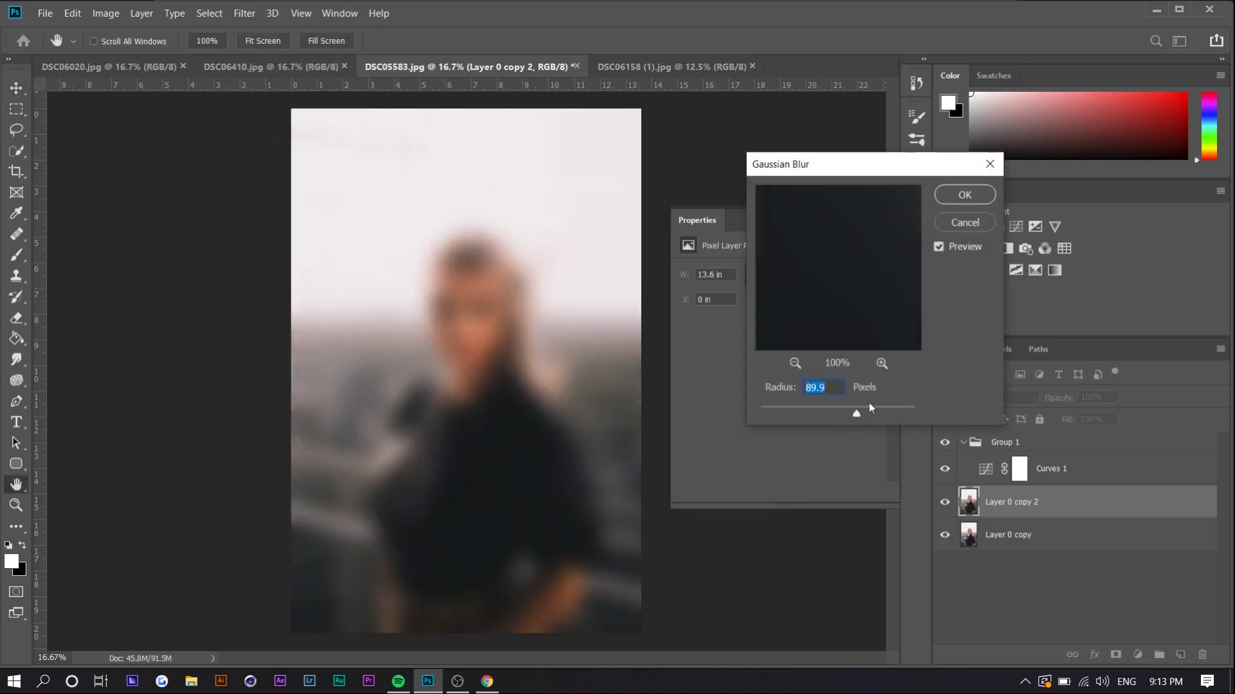
left_click(952, 196)
Set Layer 0 copy 2 to Screen blend mode at 50% opacity.
left_click(980, 399)
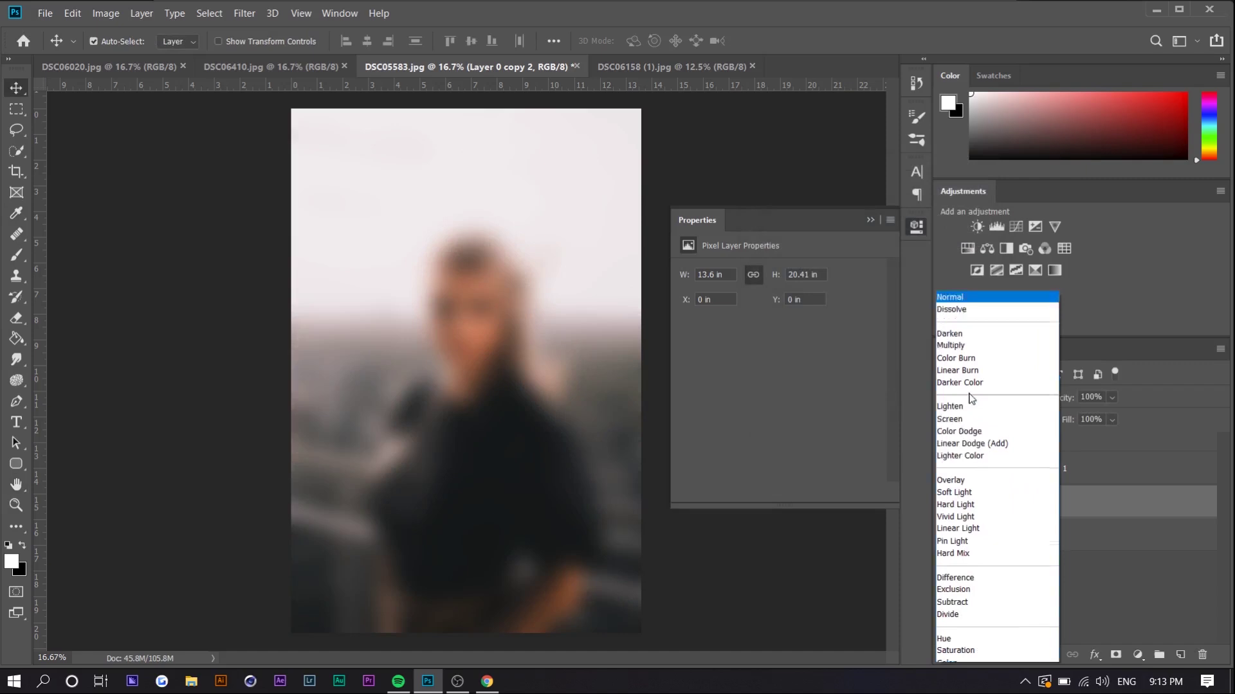
left_click(965, 393)
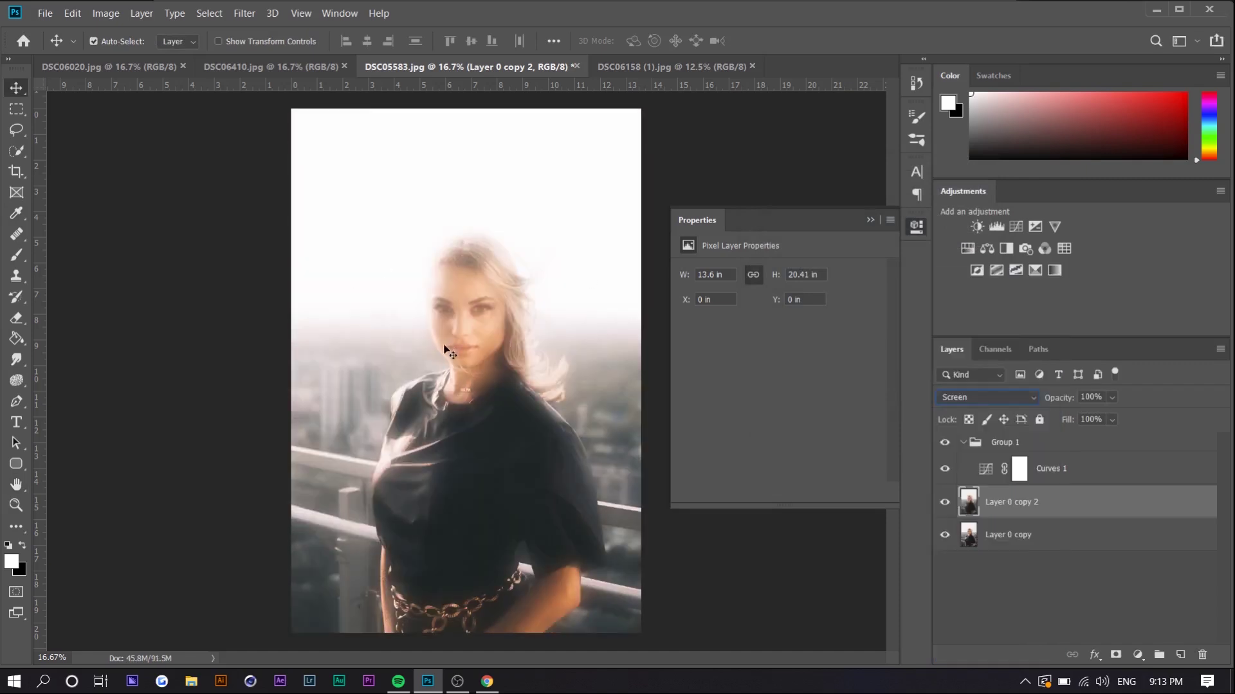
left_click(1087, 399)
type("50")
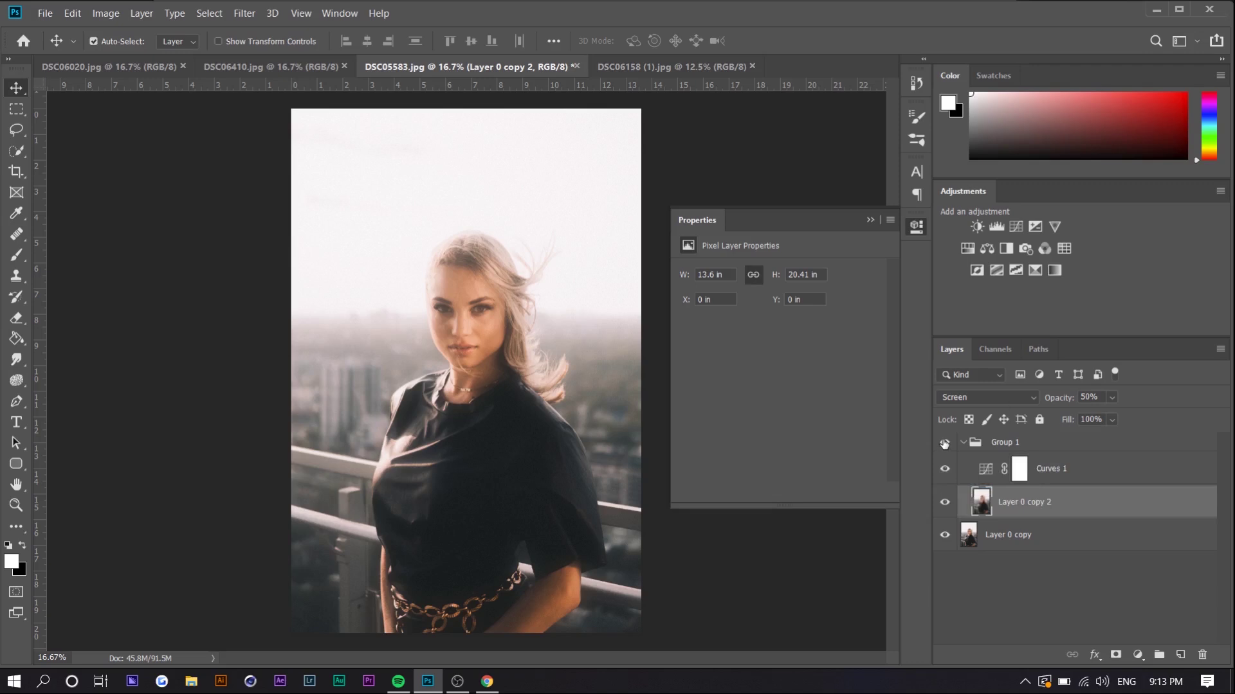
Toggle Group 1's visibility to compare the heavy glow.
left_click(944, 443)
left_click(944, 442)
left_click(944, 442)
left_click(944, 442)
scroll(449, 385, "up", 4)
scroll(449, 385, "down", 2)
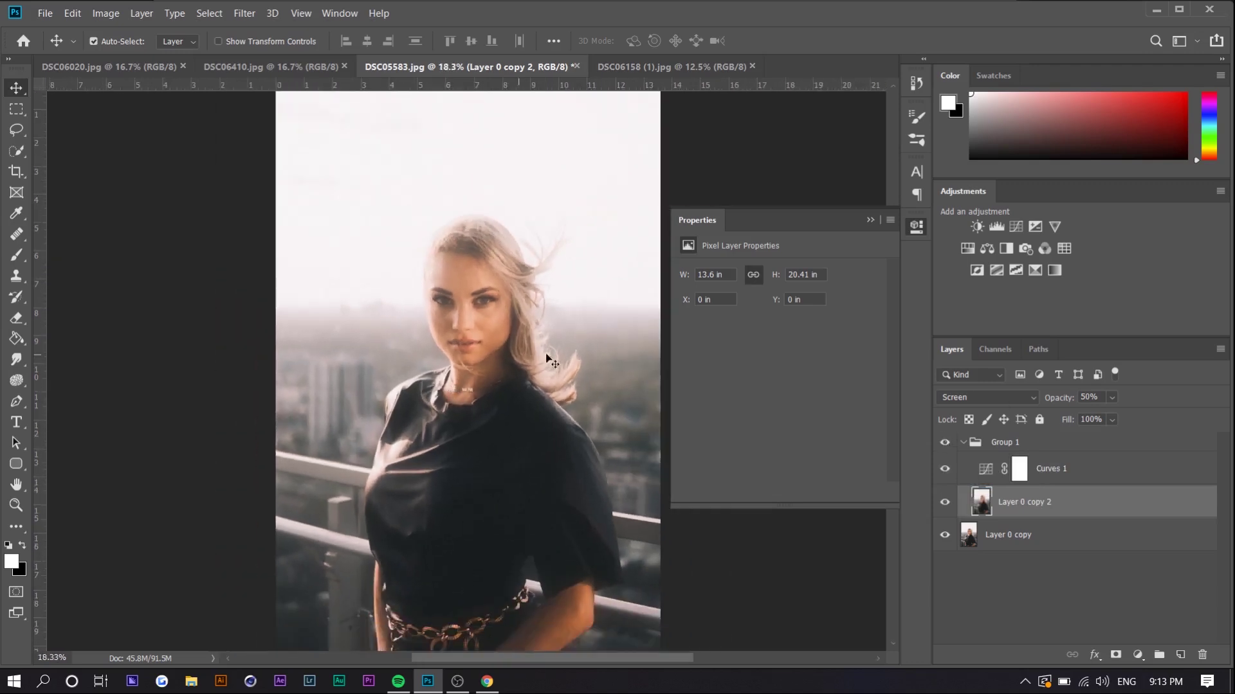
scroll(457, 384, "down", 1)
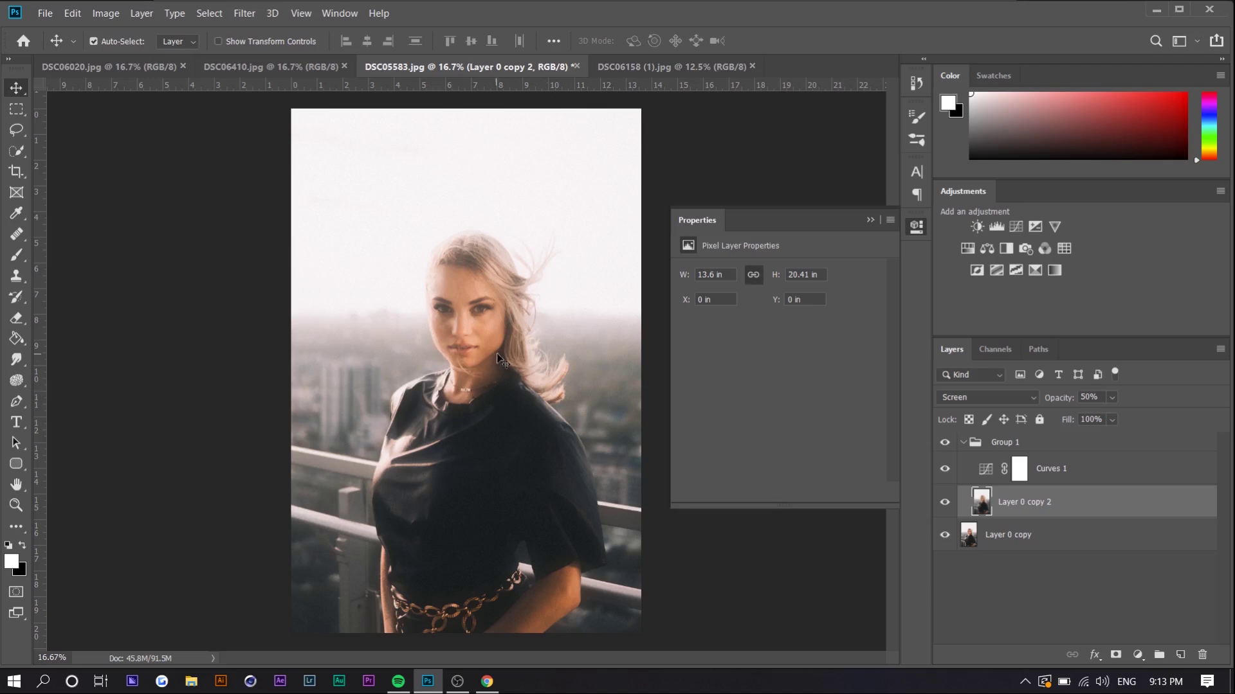
In the backlit singer photo, unlock the background as Layer 0 and duplicate it.
left_click(681, 64)
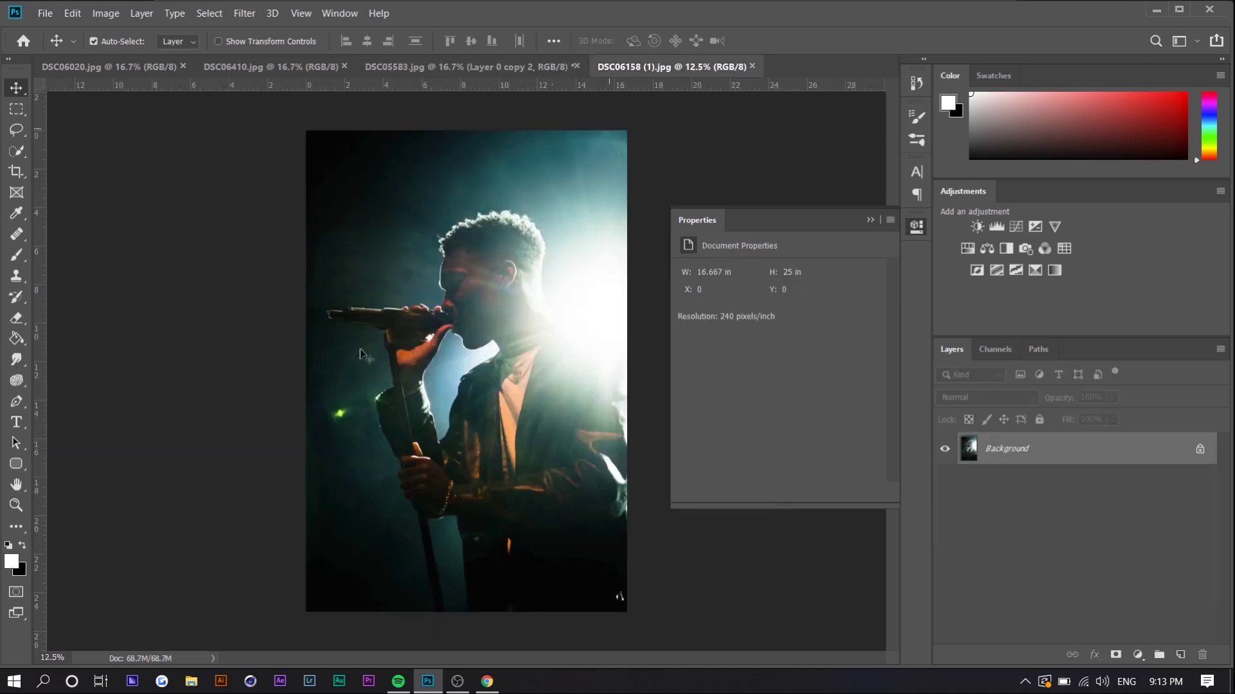
scroll(491, 275, "up", 1)
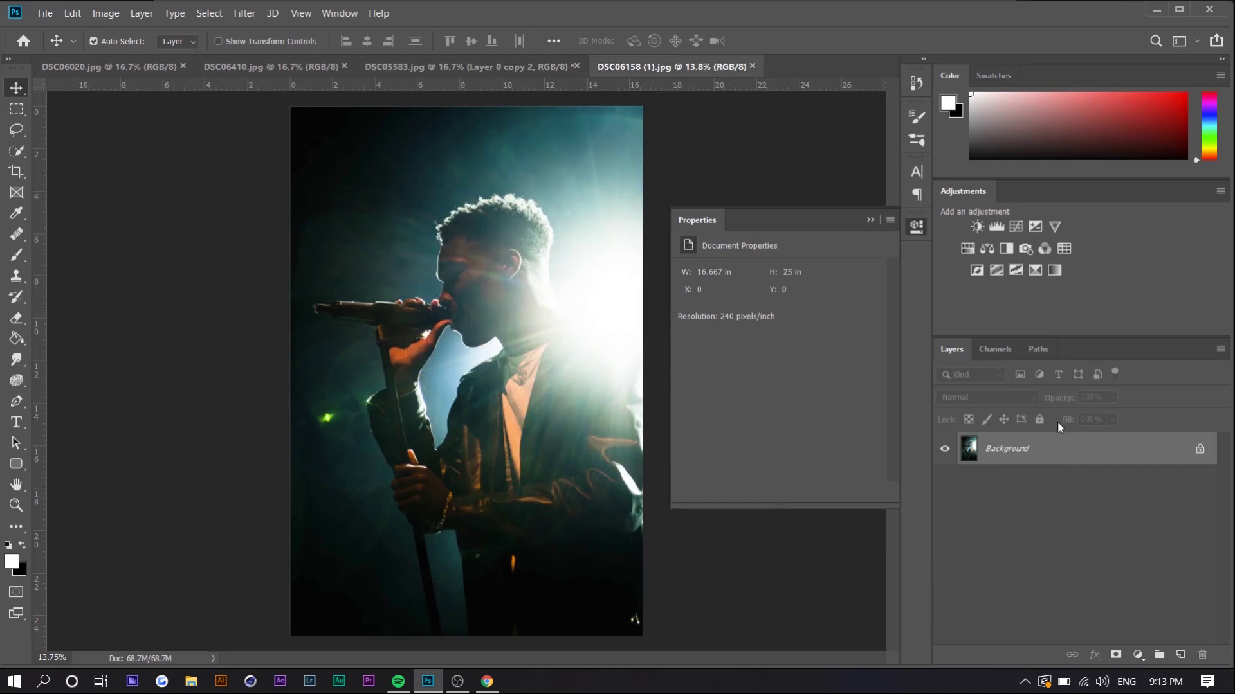
double_click(1057, 450)
key("BackSpace")
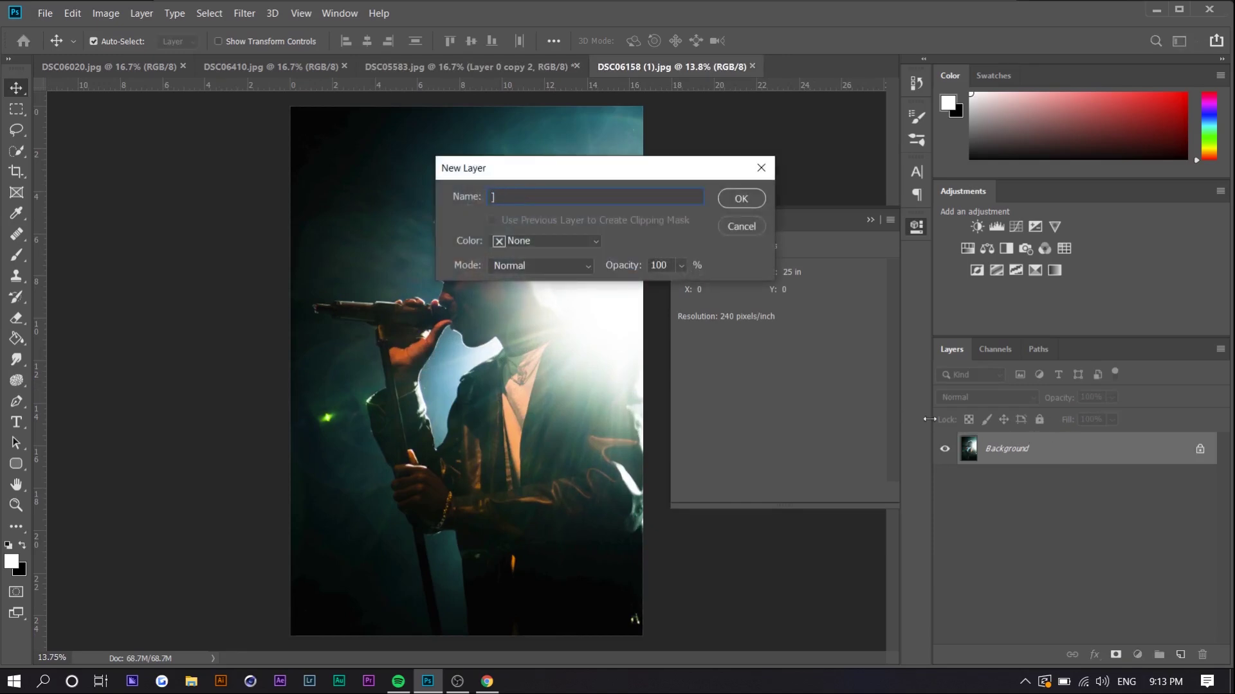
key("ctrl+z")
left_click(745, 204)
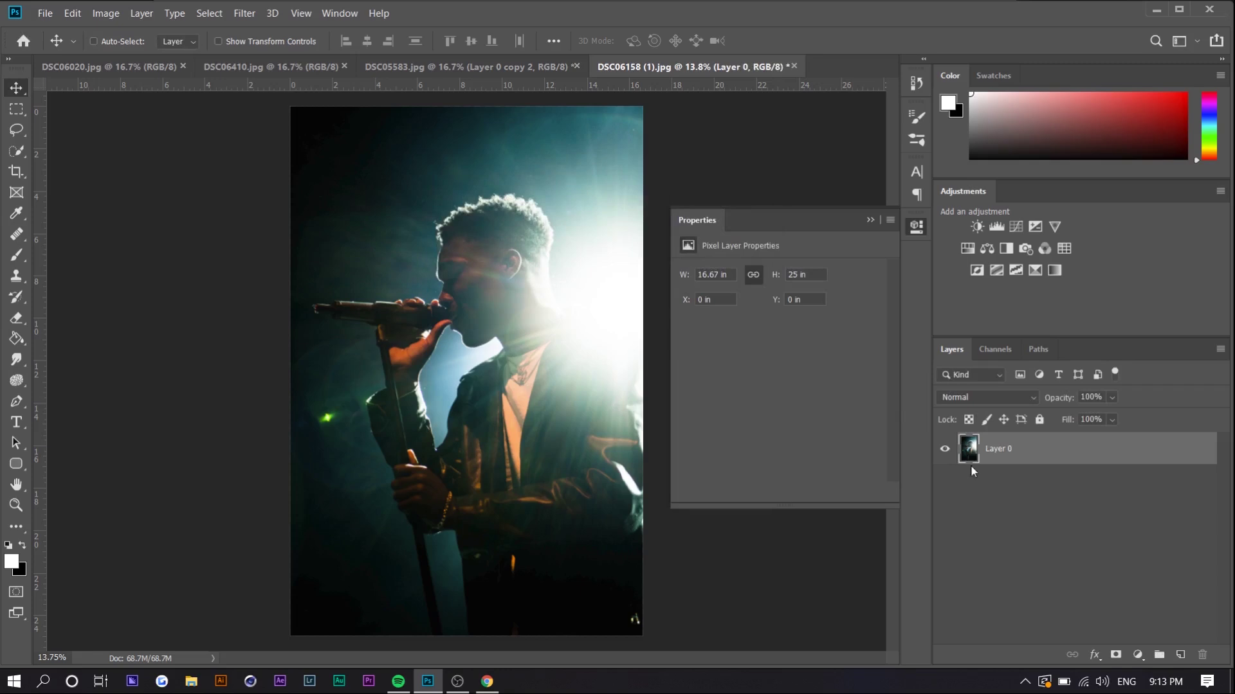
key("ctrl+j")
Apply a Gaussian Blur to the Layer 0 copy.
left_click(251, 14)
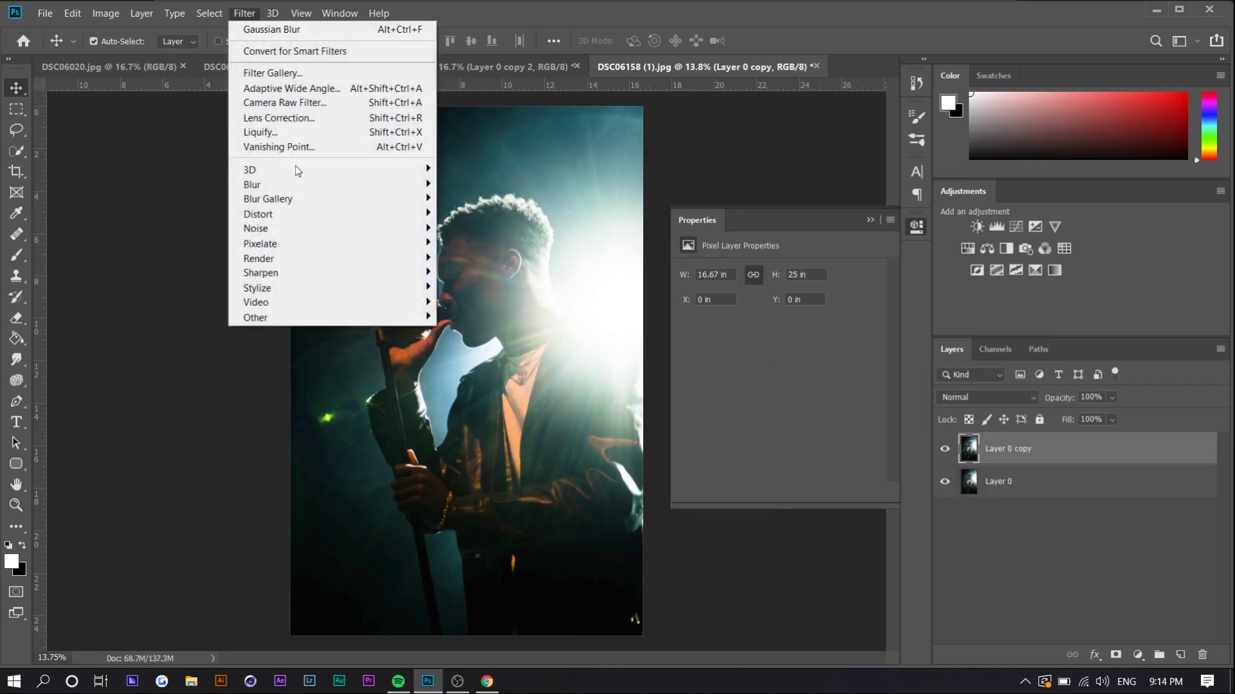
mouse_move(290, 187)
left_click(476, 243)
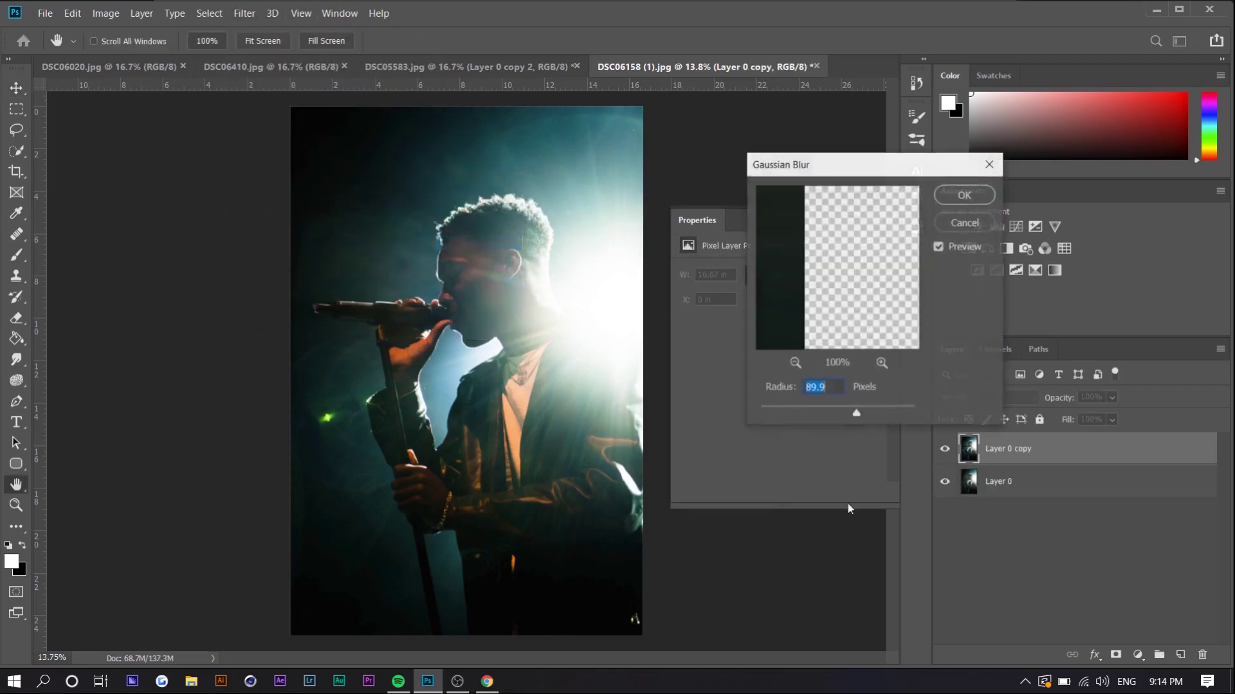
left_click(818, 413)
left_click(964, 195)
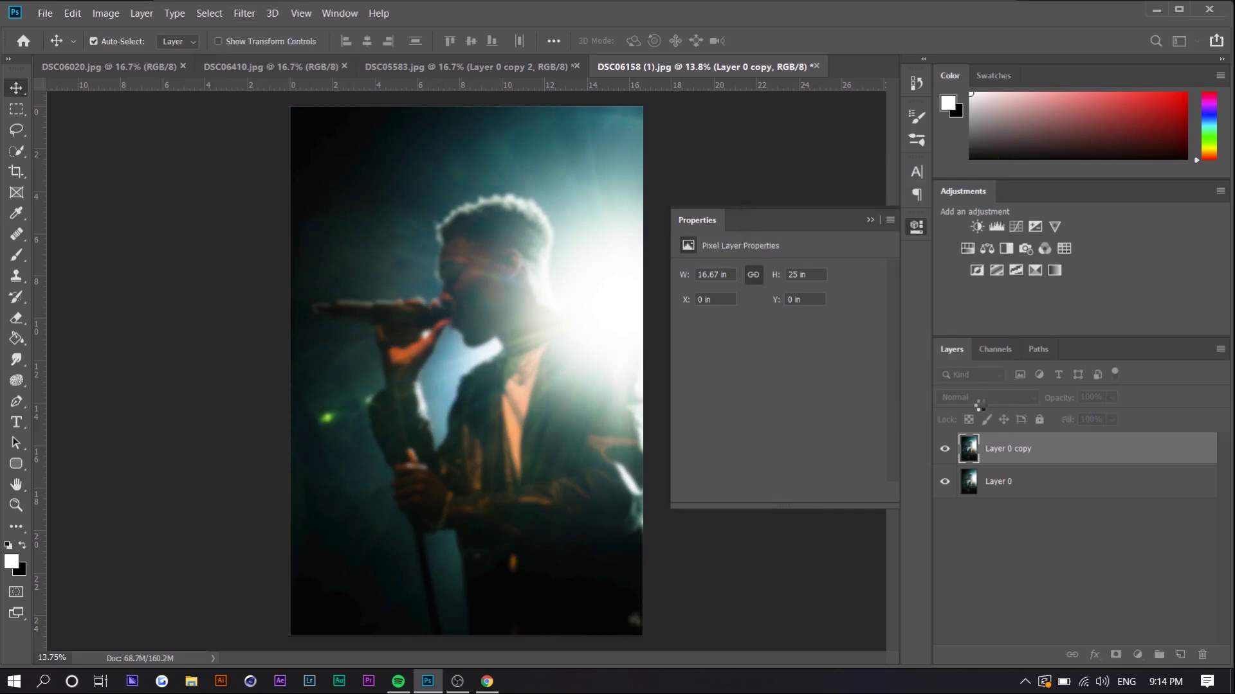
Set the blurred copy to Screen blending and toggle it to compare the glow.
left_click(968, 374)
left_click(962, 390)
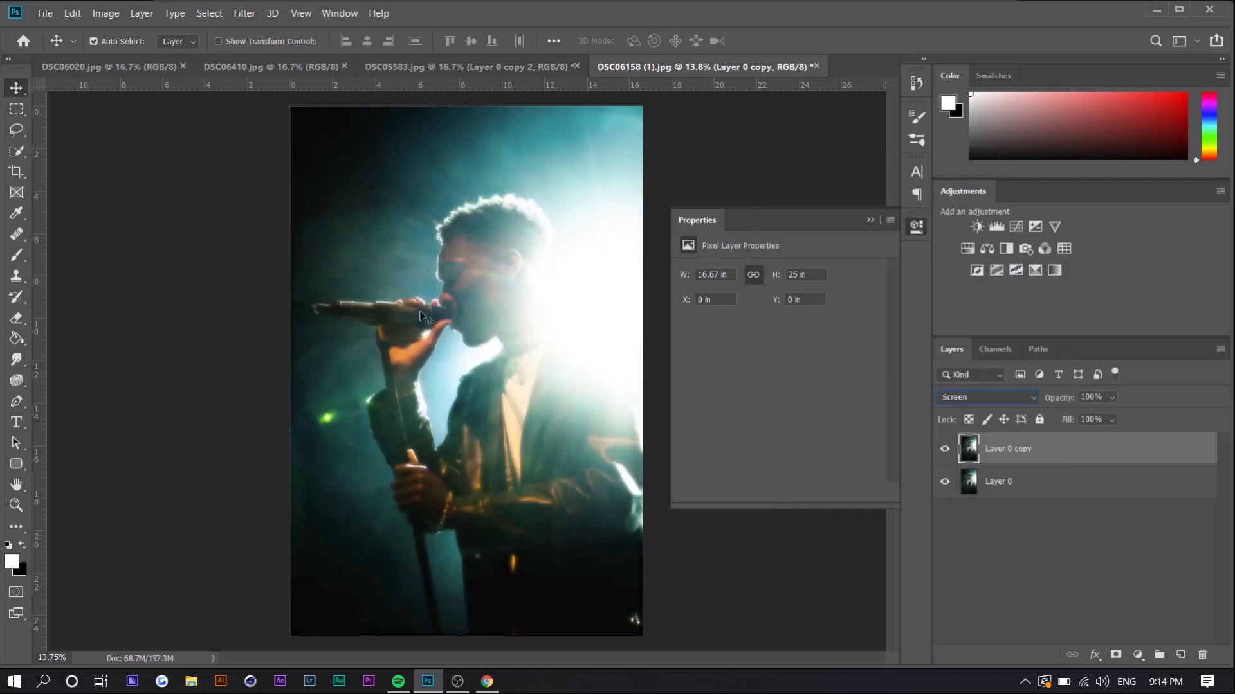
scroll(442, 302, "up", 5)
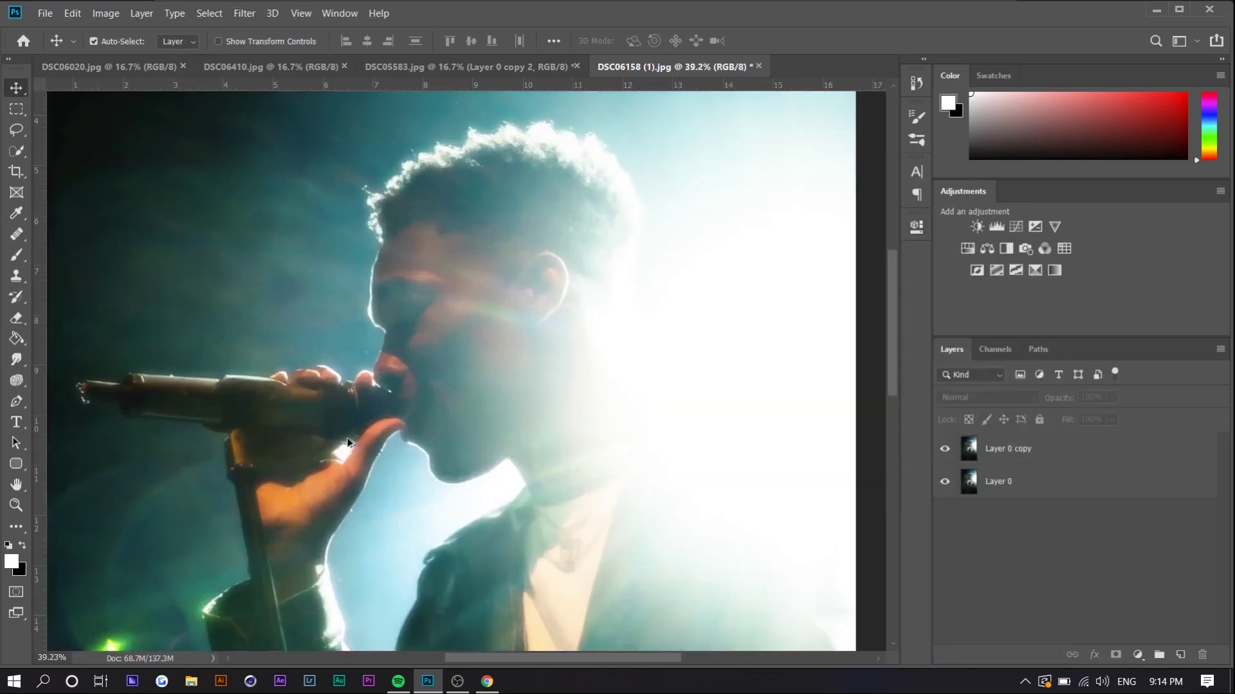
scroll(246, 509, "down", 5)
scroll(345, 495, "up", 2)
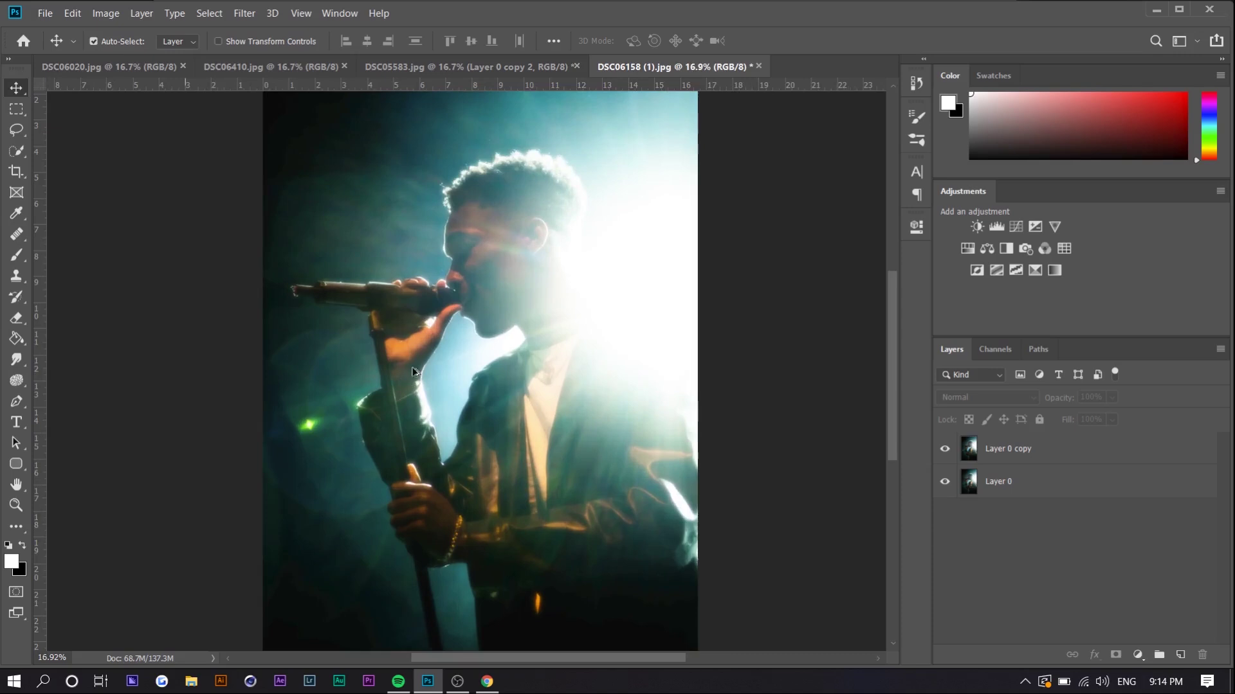
left_click(999, 444)
left_click(951, 450)
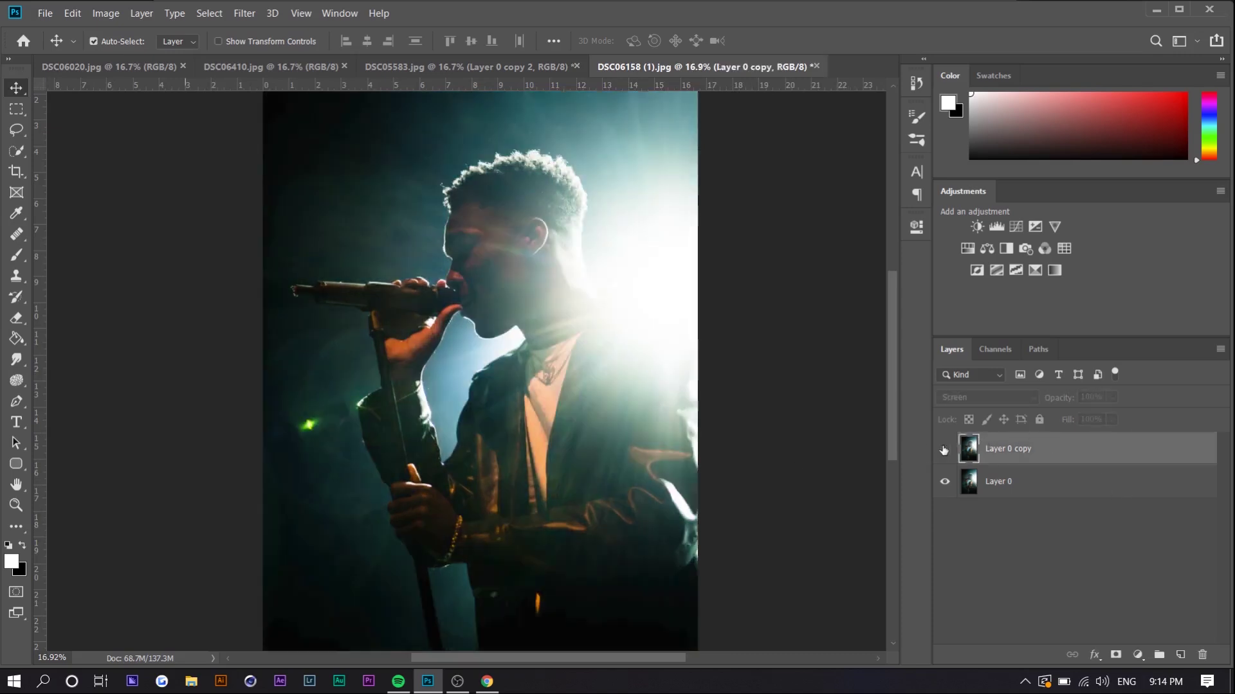
left_click(950, 450)
left_click(951, 453)
Turn the glow layer's visibility back on.
left_click(951, 457)
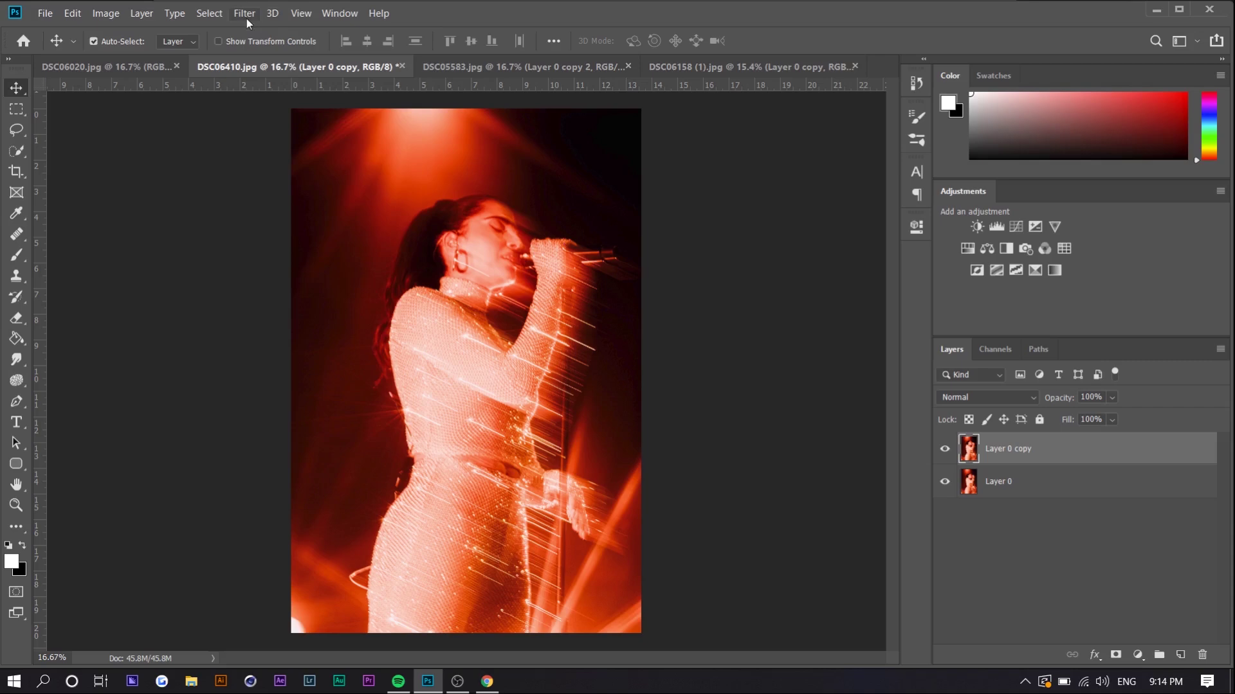
Reapply Gaussian Blur to the copy, set it to Screen, and add a midtone-darkening Curves layer.
left_click(245, 14)
left_click(261, 30)
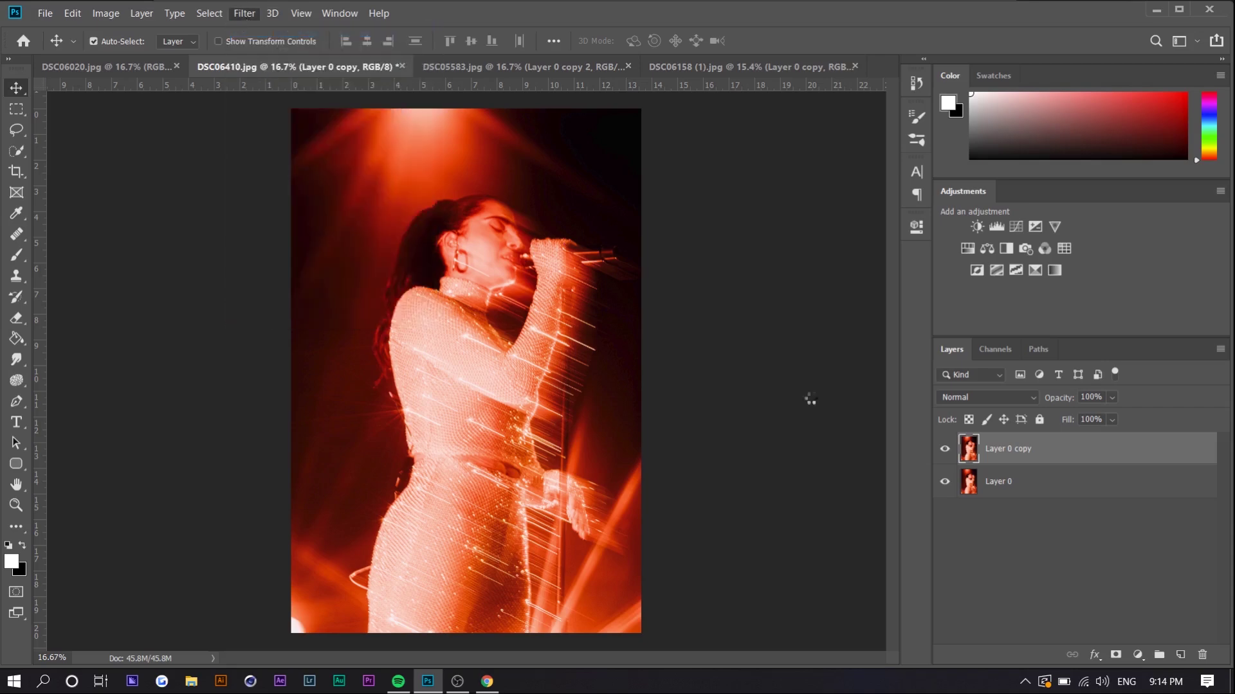
left_click(980, 395)
left_click(964, 393)
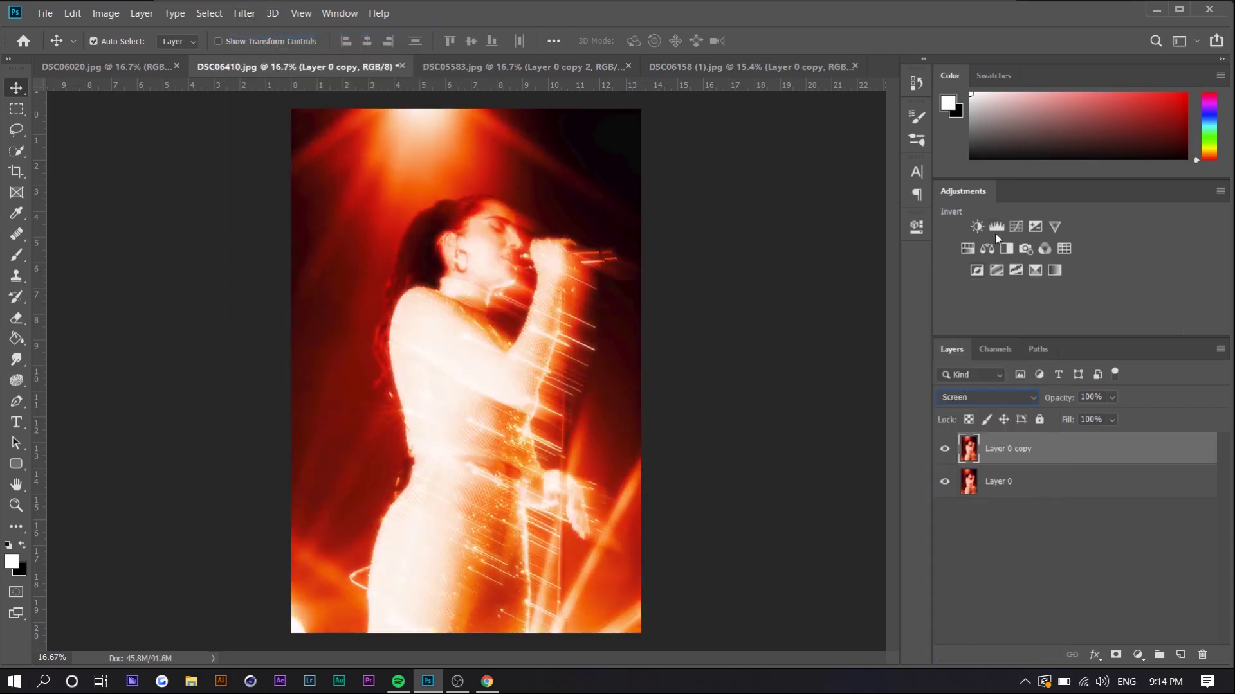
left_click(1016, 226)
left_click_drag(802, 383, 803, 399)
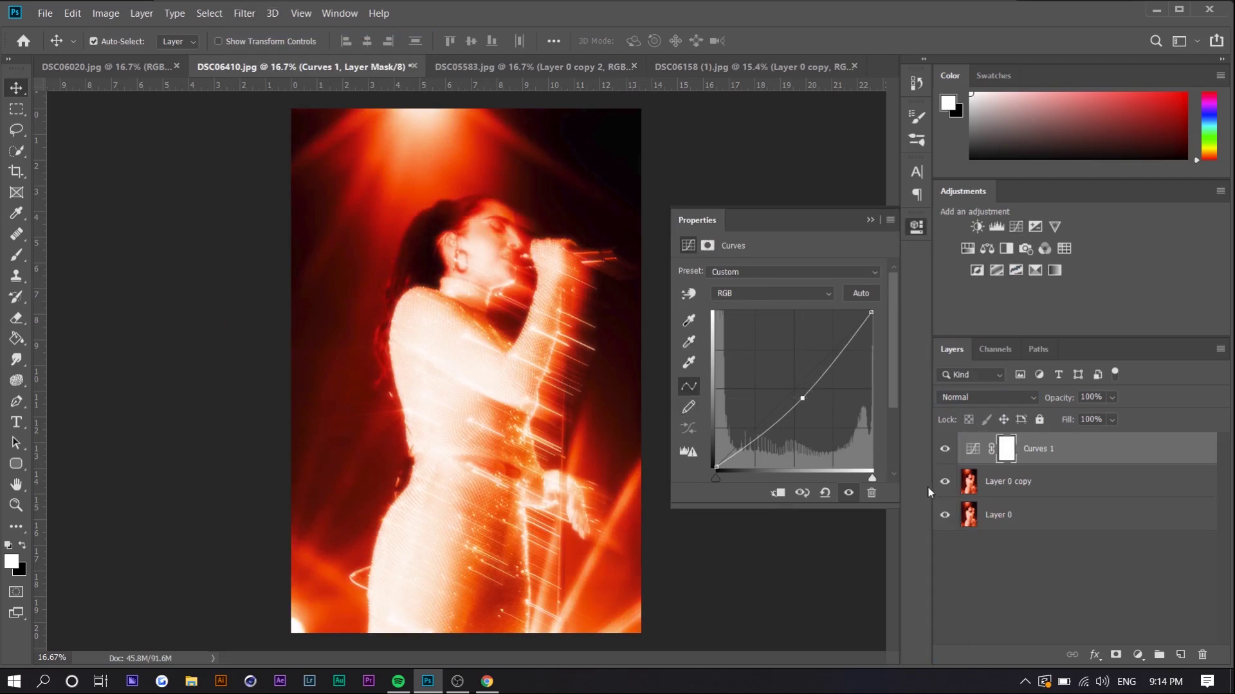
In DSC06020.jpg, reapply the last Gaussian Blur to Layer 0 copy and set it to Screen.
key("ctrl+shift+Tab")
left_click(244, 13)
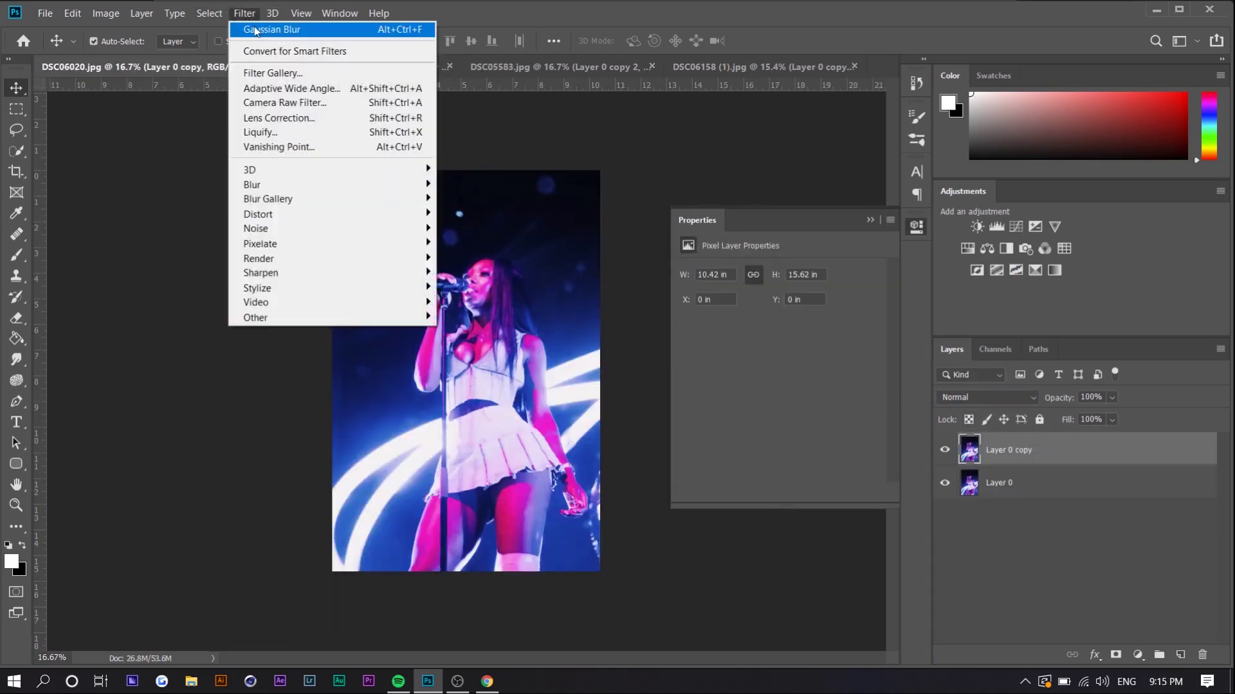
left_click(283, 28)
left_click(987, 397)
left_click(971, 405)
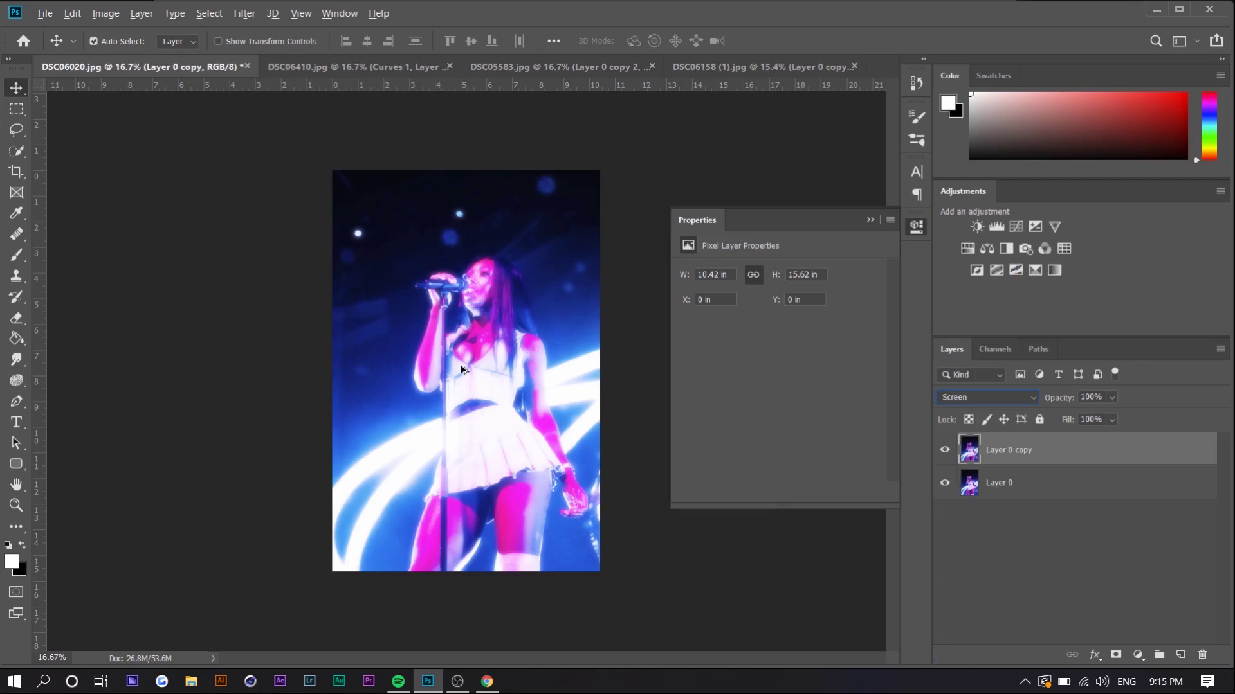
Zoom in to inspect the glow and close the Properties panel.
left_click(613, 378)
key("ctrl+plus")
scroll(468, 328, "up", 1)
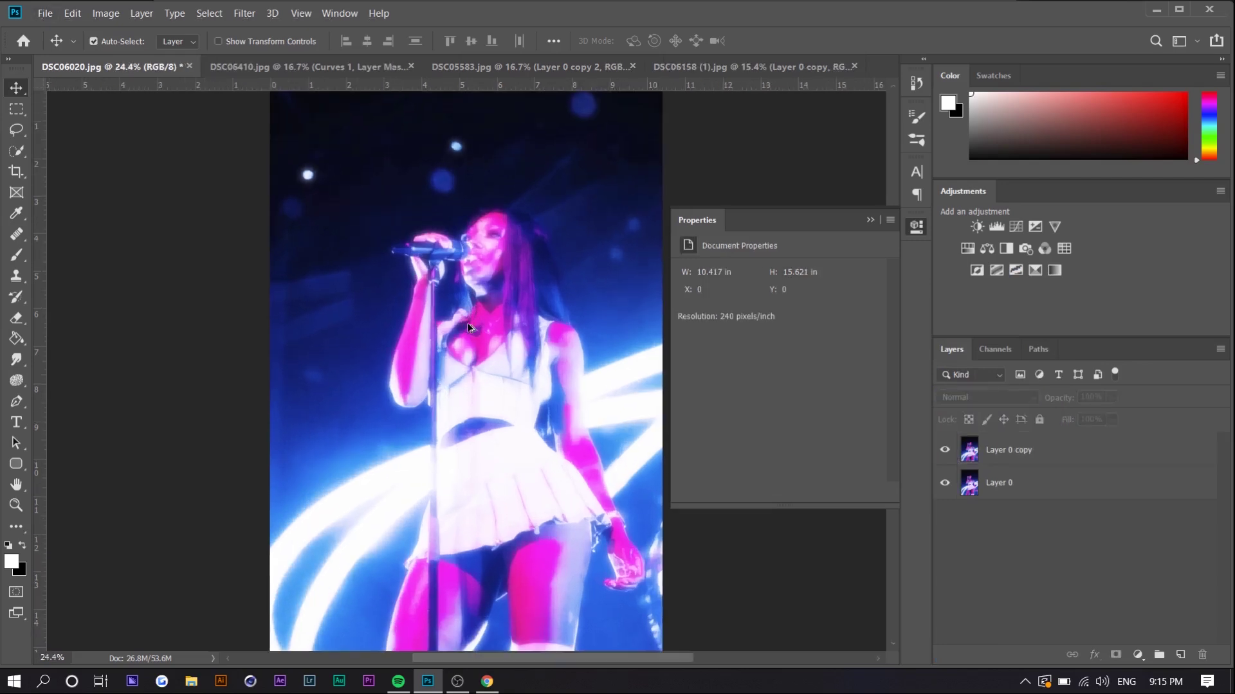
left_click(869, 221)
scroll(405, 488, "up", 1)
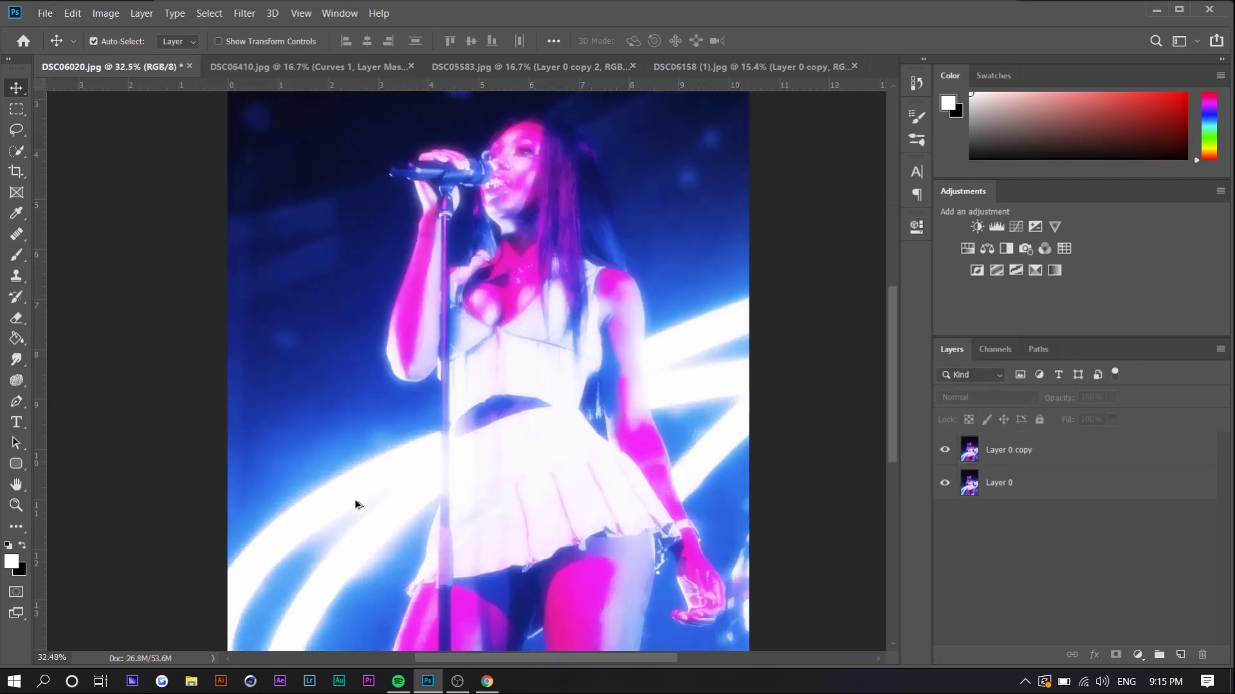
scroll(379, 540, "down", 1)
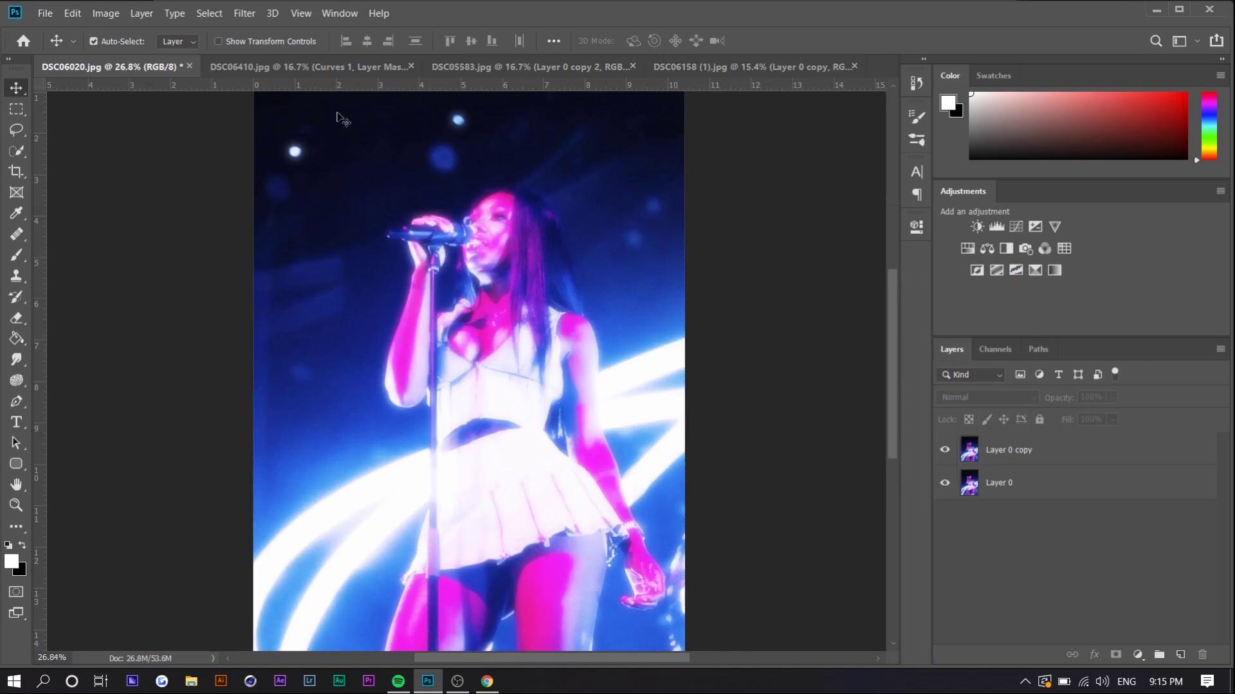
left_click(669, 399)
left_click(771, 225)
Inspect the backlit singer photo DSC06158 (1).jpg, zooming in and out.
left_click(740, 66)
scroll(548, 258, "up", 1)
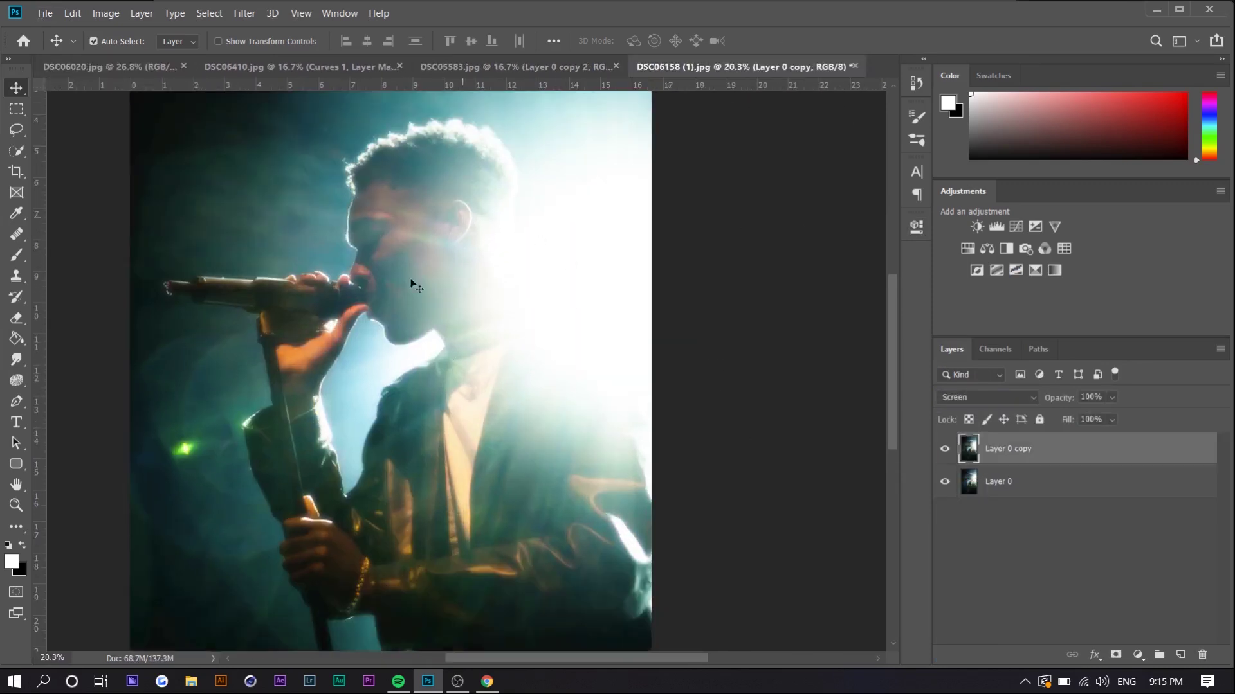
scroll(416, 285, "down", 3)
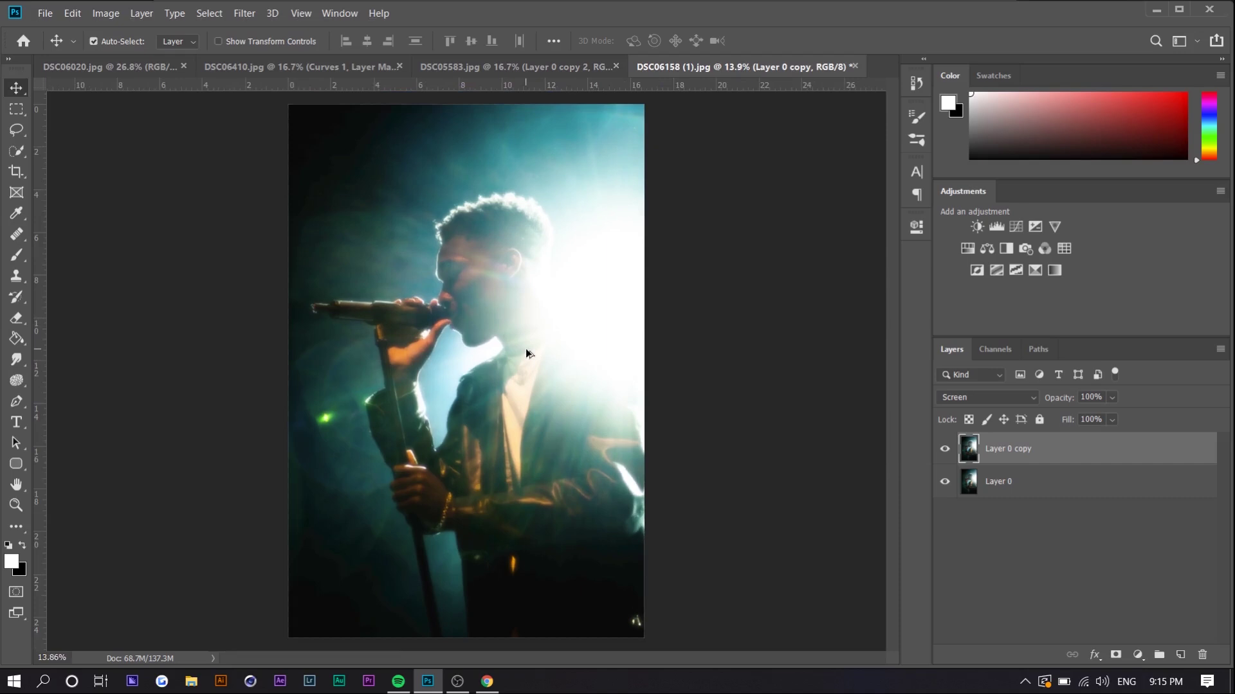
scroll(526, 354, "up", 1)
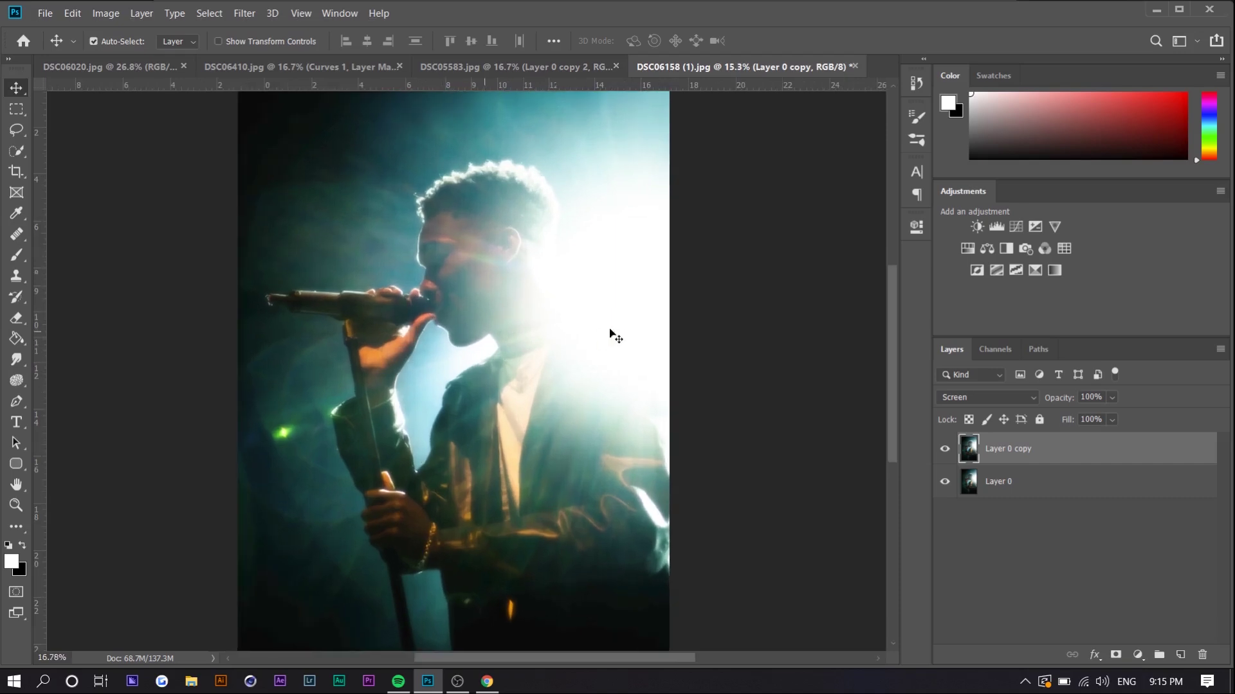
Check the blonde woman portrait, then zoom over the red-lit singer photo DSC06410.jpg.
left_click(526, 67)
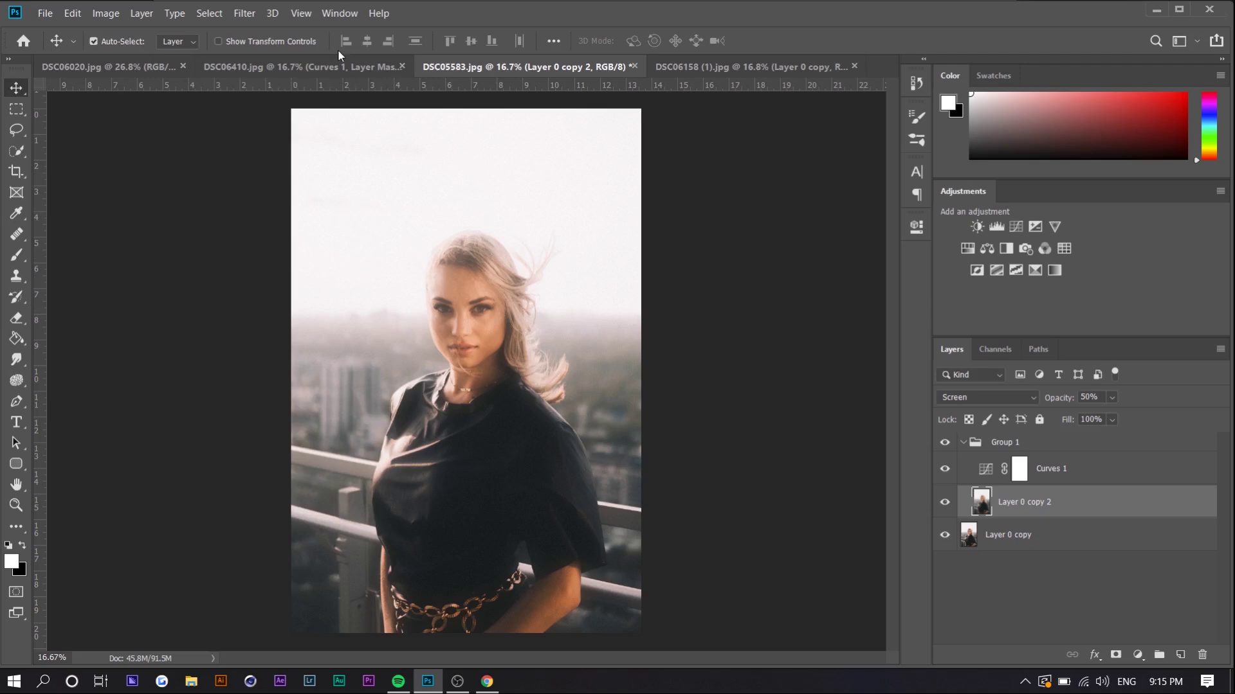
left_click(325, 67)
scroll(474, 226, "up", 5)
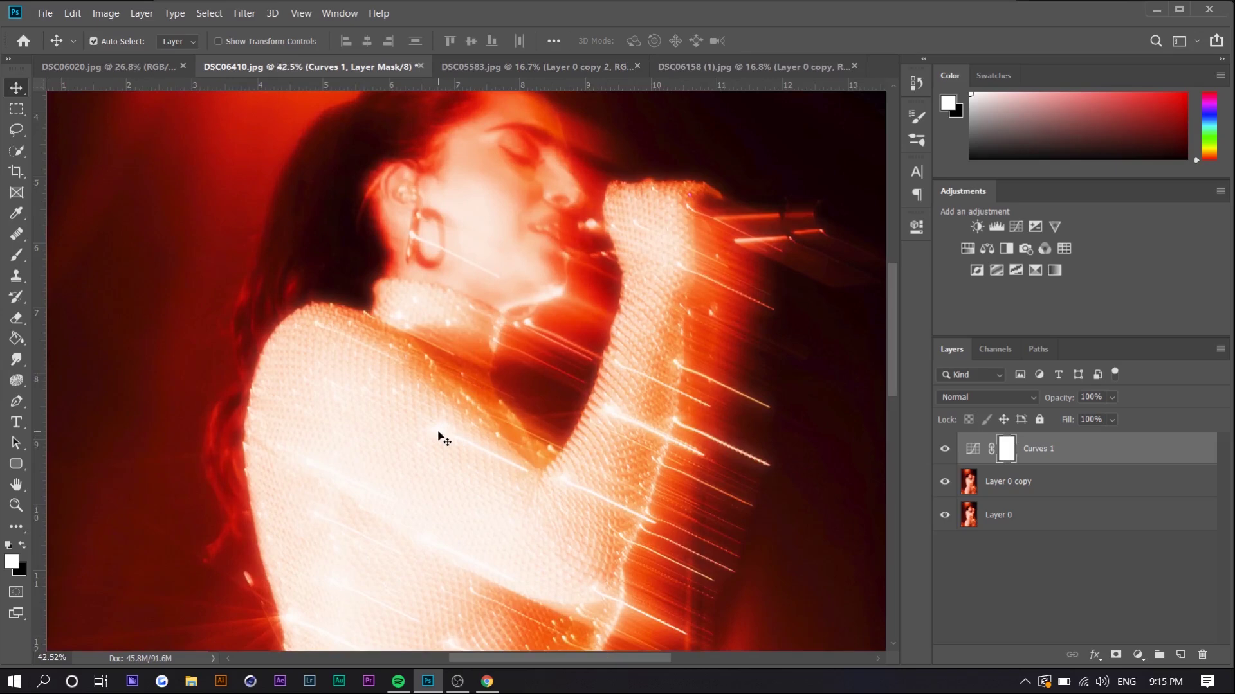
scroll(492, 460, "down", 3)
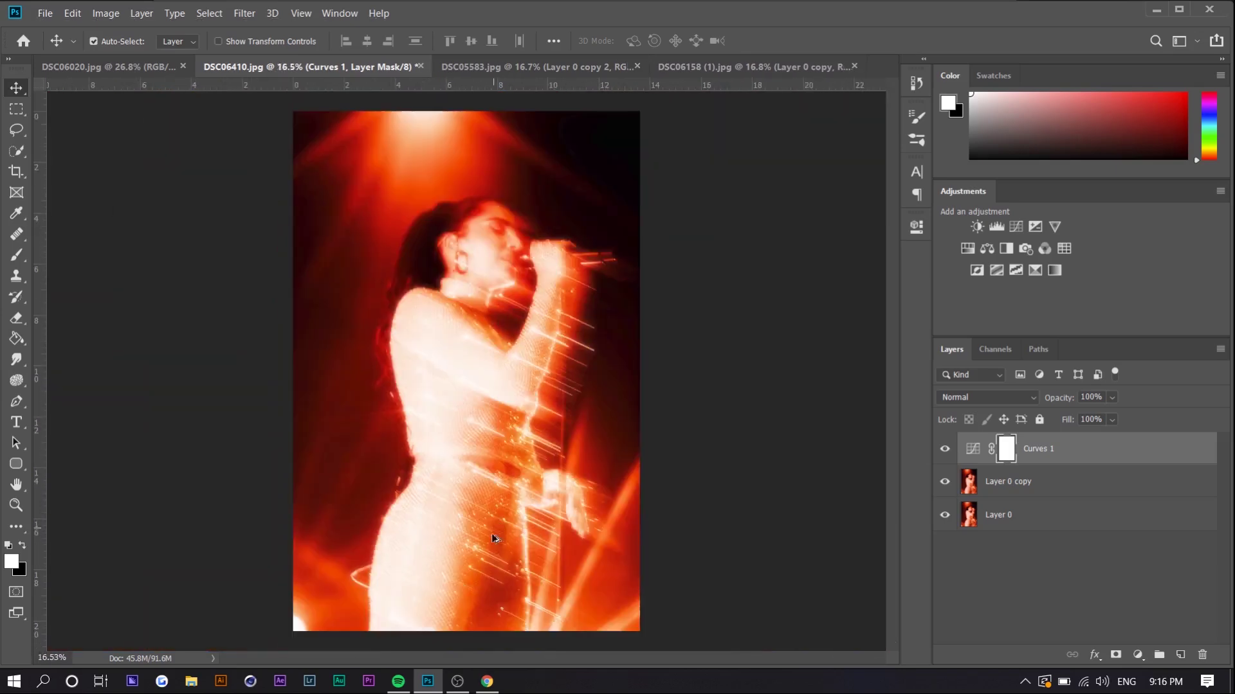
scroll(495, 533, "down", 2)
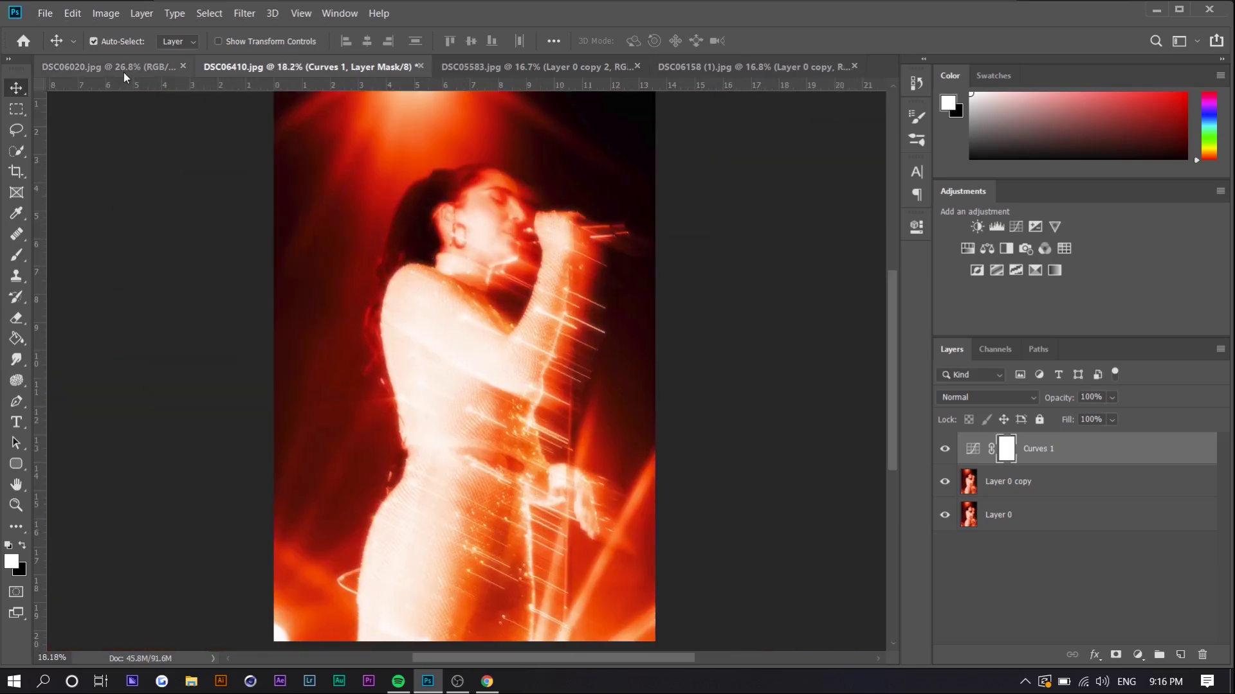
Drop DSC06020's Layer 0 copy glow to 66% opacity, compare it, then show DSC06158 (1).jpg.
left_click(122, 66)
left_click(1113, 464)
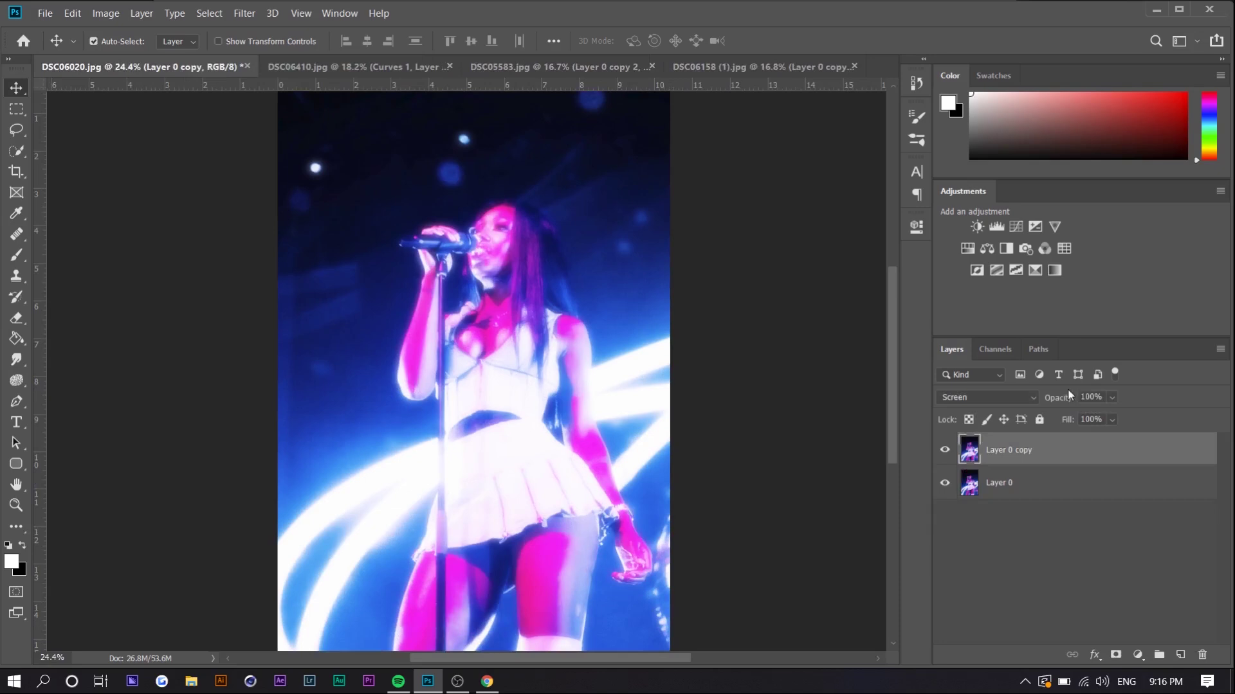
left_click_drag(1113, 402, 1100, 419)
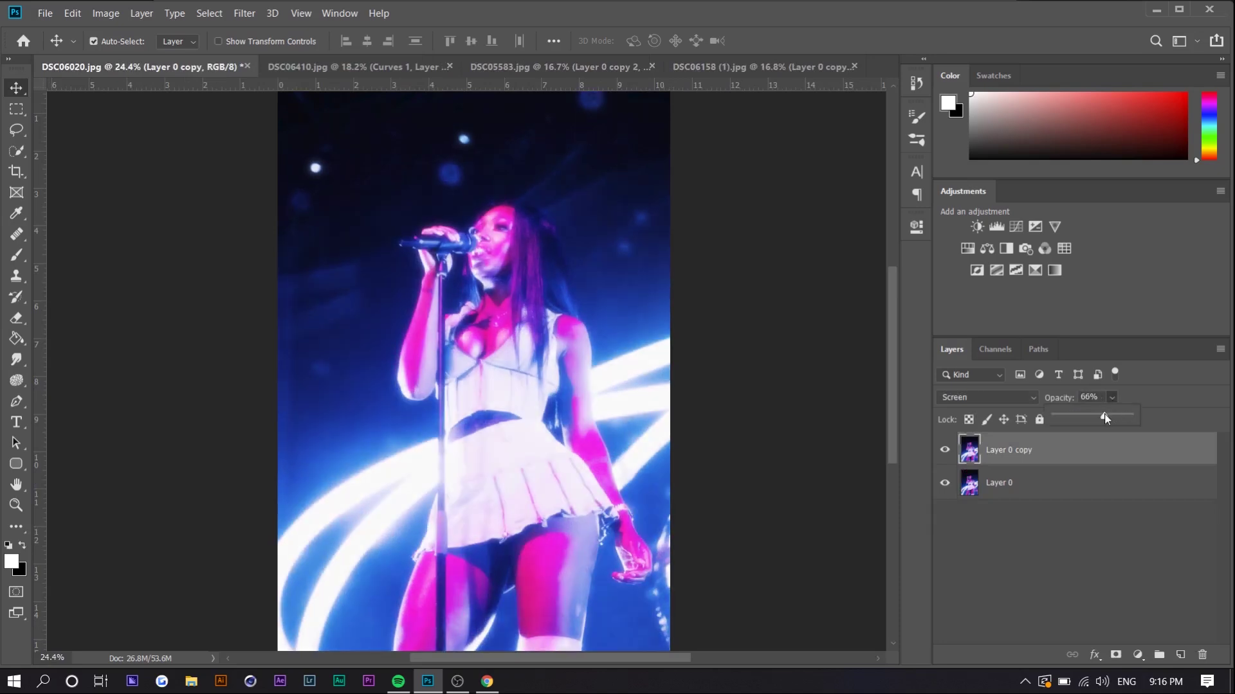
left_click(944, 450)
left_click(945, 450)
scroll(350, 348, "down", 1)
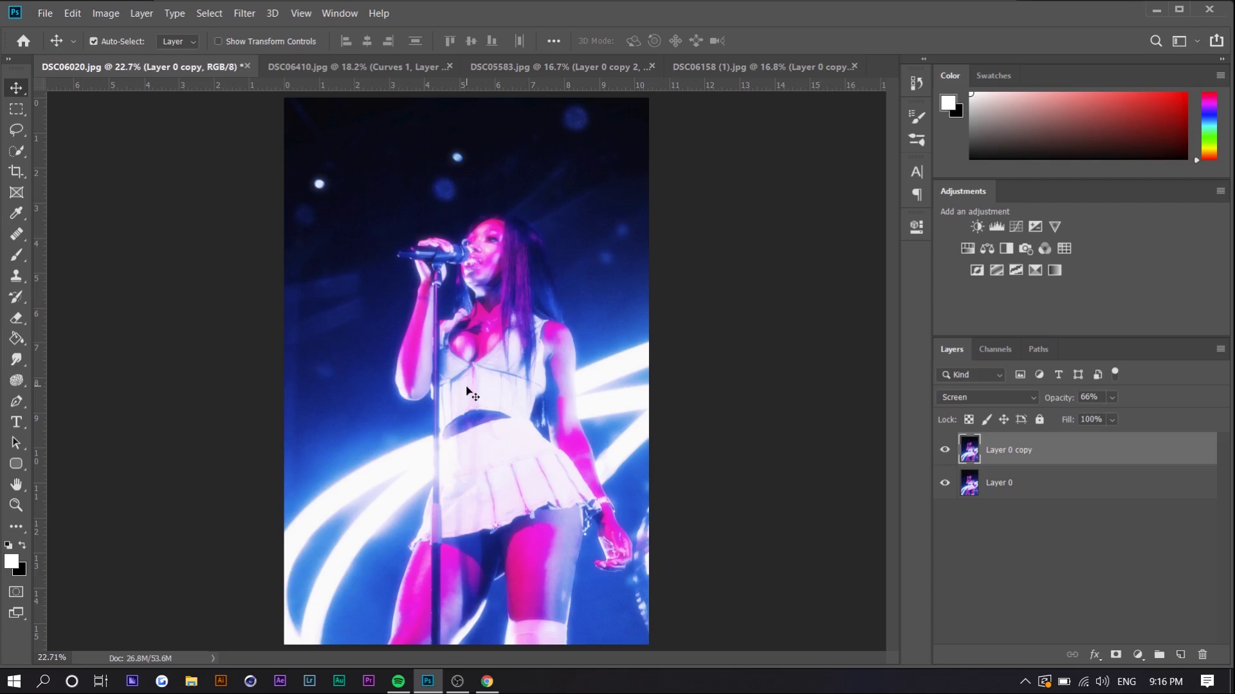
left_click(739, 65)
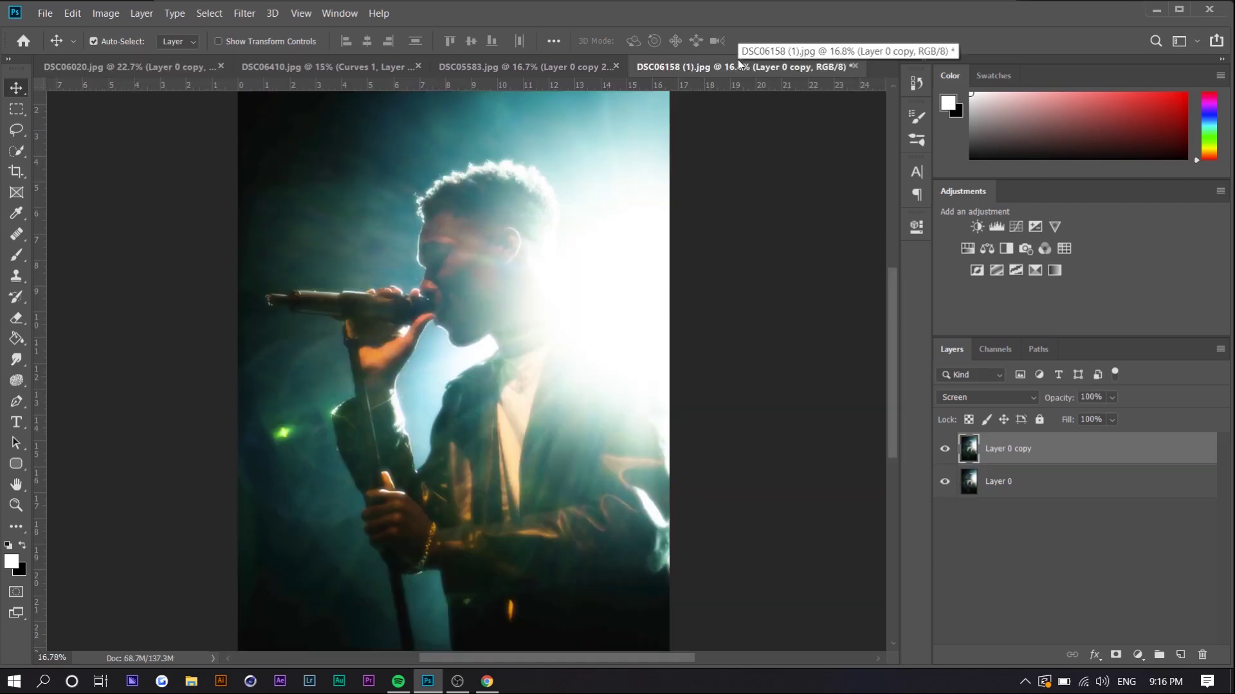